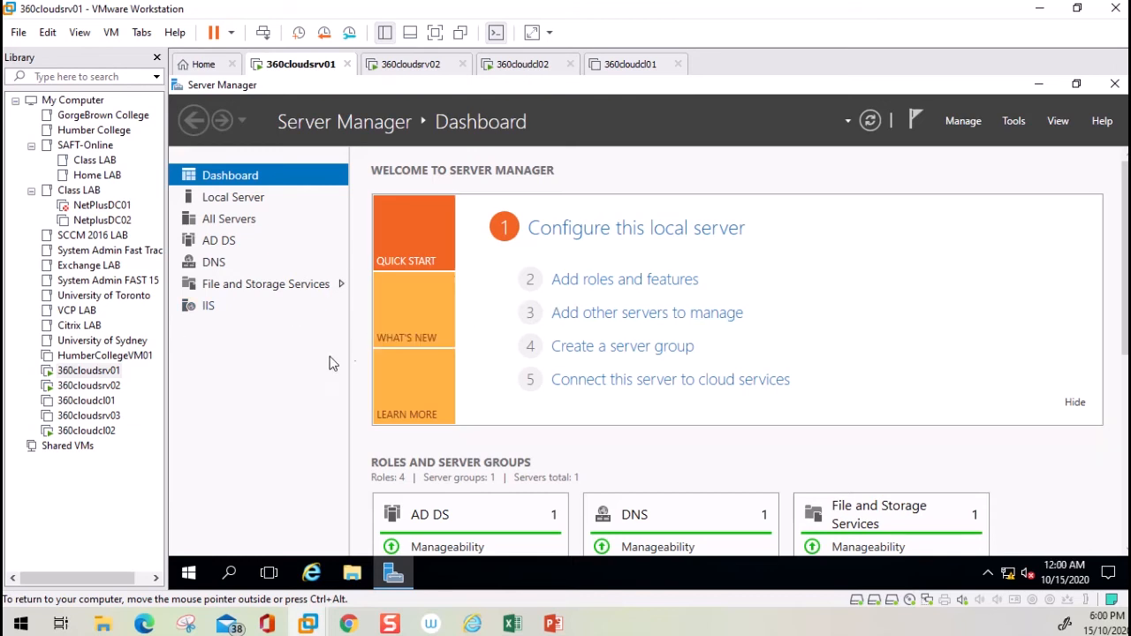
- Start adding roles and features to 360cloudsrv01 and select the DHCP Server role with its required management tools
{"action": "left_click", "coordinate": [616, 280]}
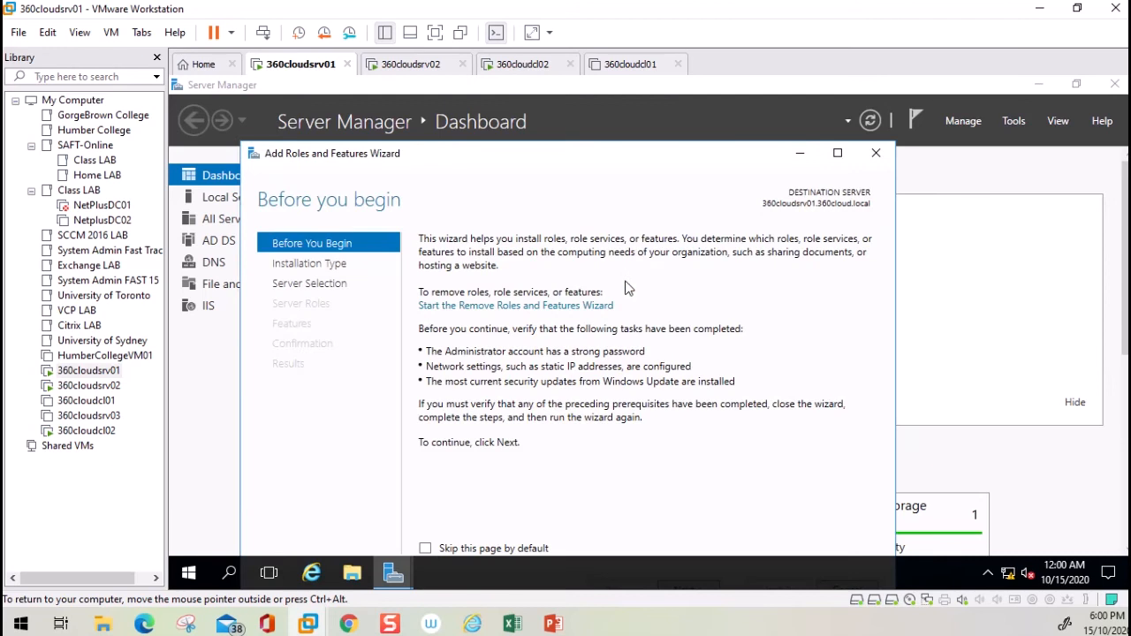
{"action": "double_click", "coordinate": [661, 152]}
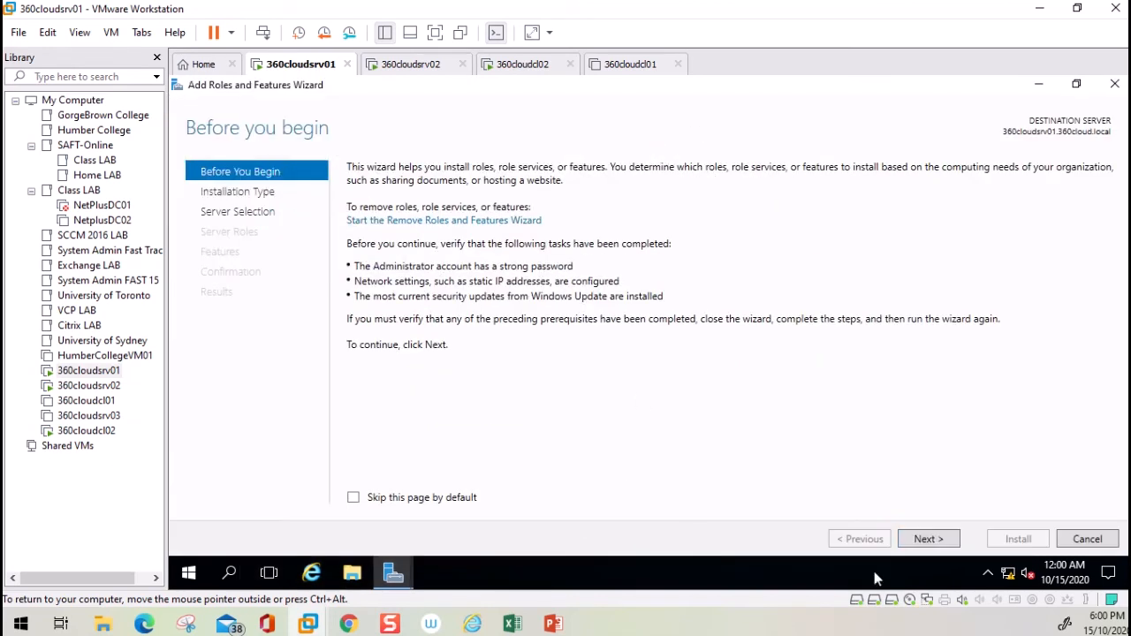
{"action": "left_click", "coordinate": [926, 541]}
{"action": "left_click", "coordinate": [926, 541]}
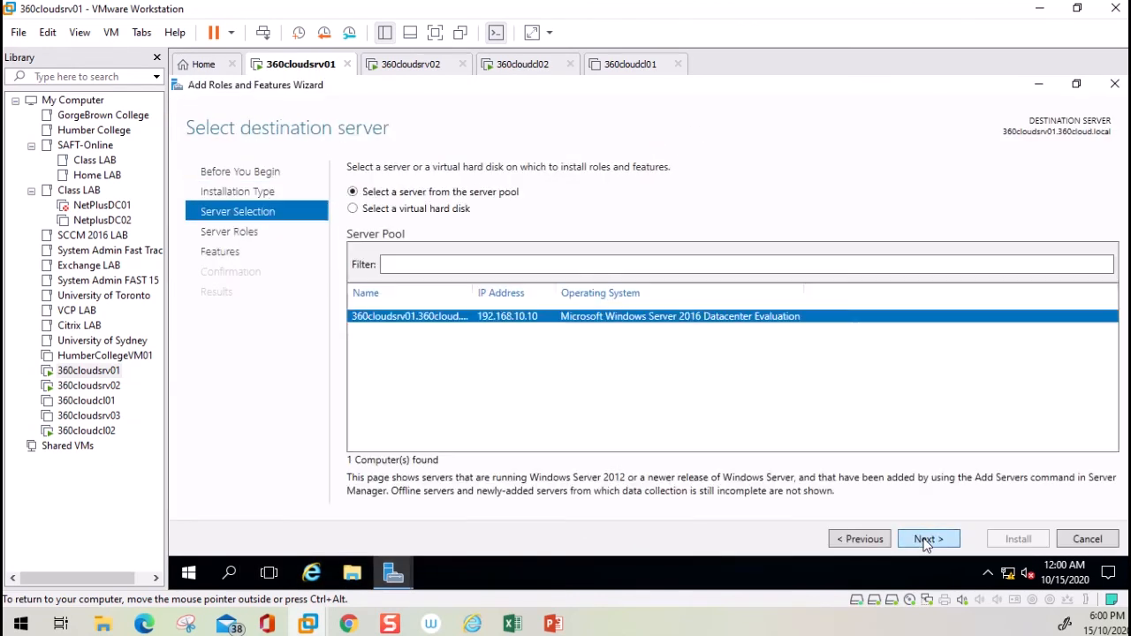
{"action": "left_click", "coordinate": [926, 541]}
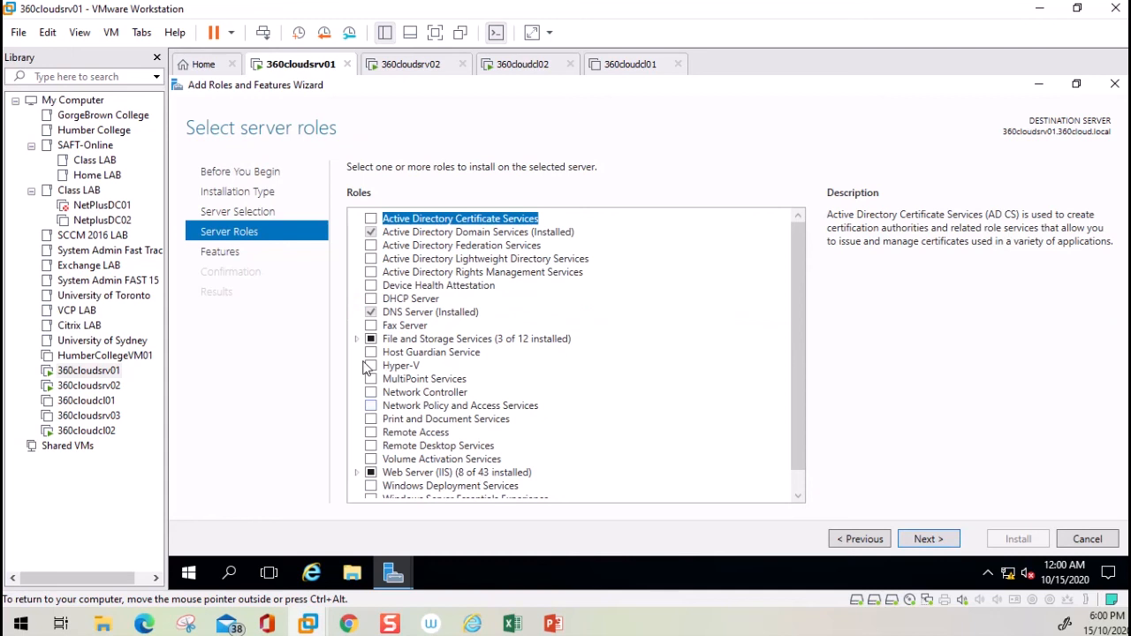
{"action": "left_click", "coordinate": [372, 299]}
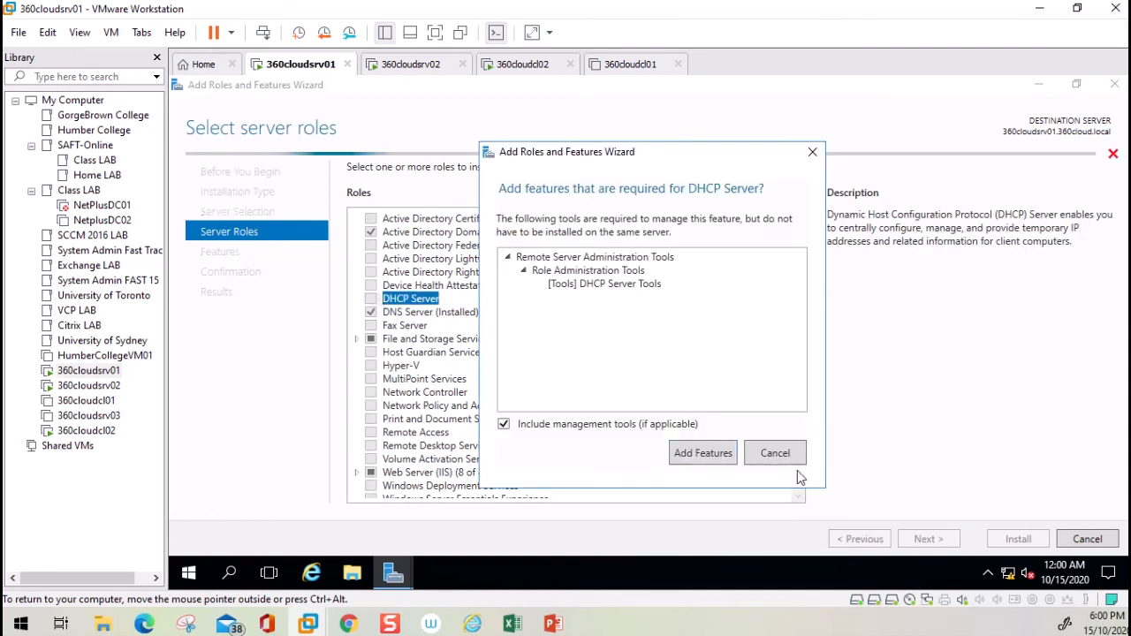
{"action": "left_click", "coordinate": [703, 454]}
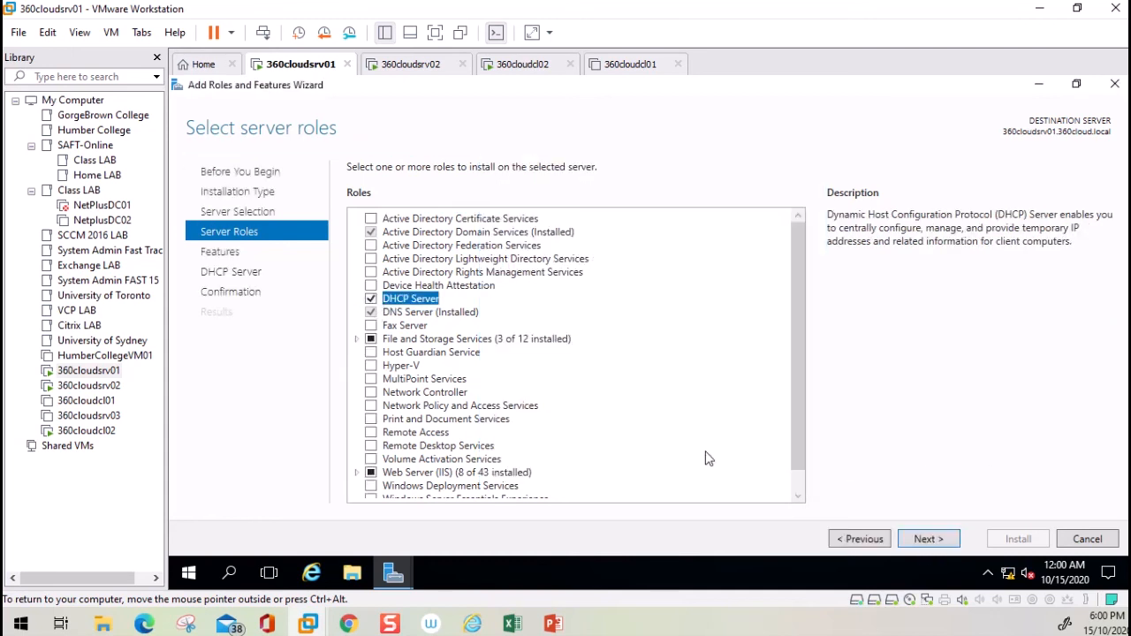
- Keep the default features, allow the destination server to restart automatically if required, and install the DHCP Server role
{"action": "left_click", "coordinate": [929, 541]}
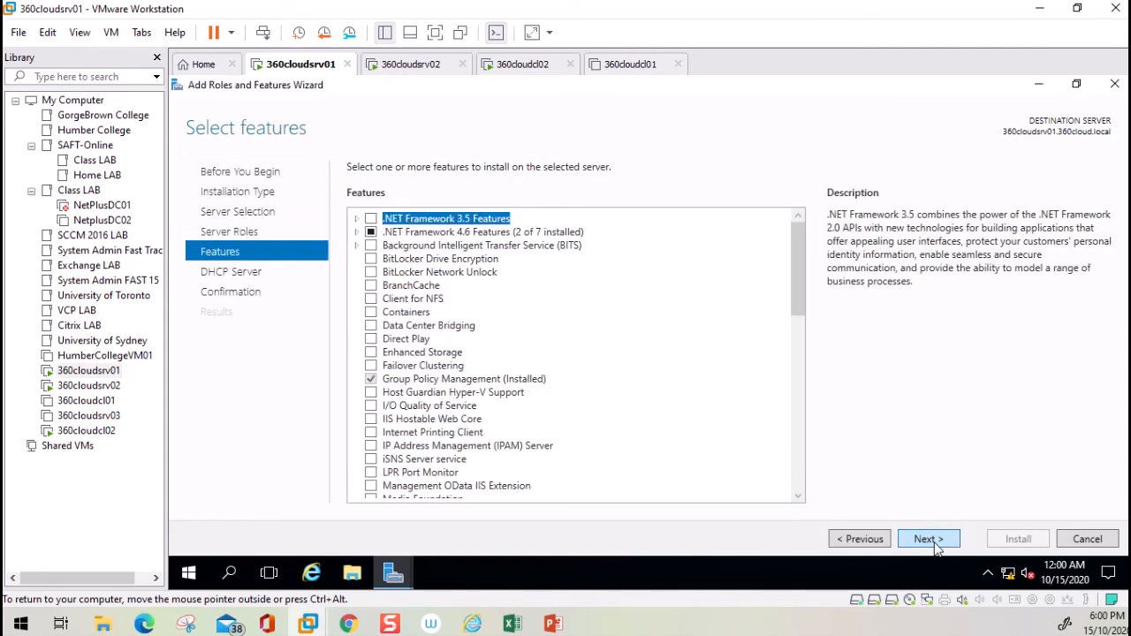
{"action": "left_click", "coordinate": [930, 541]}
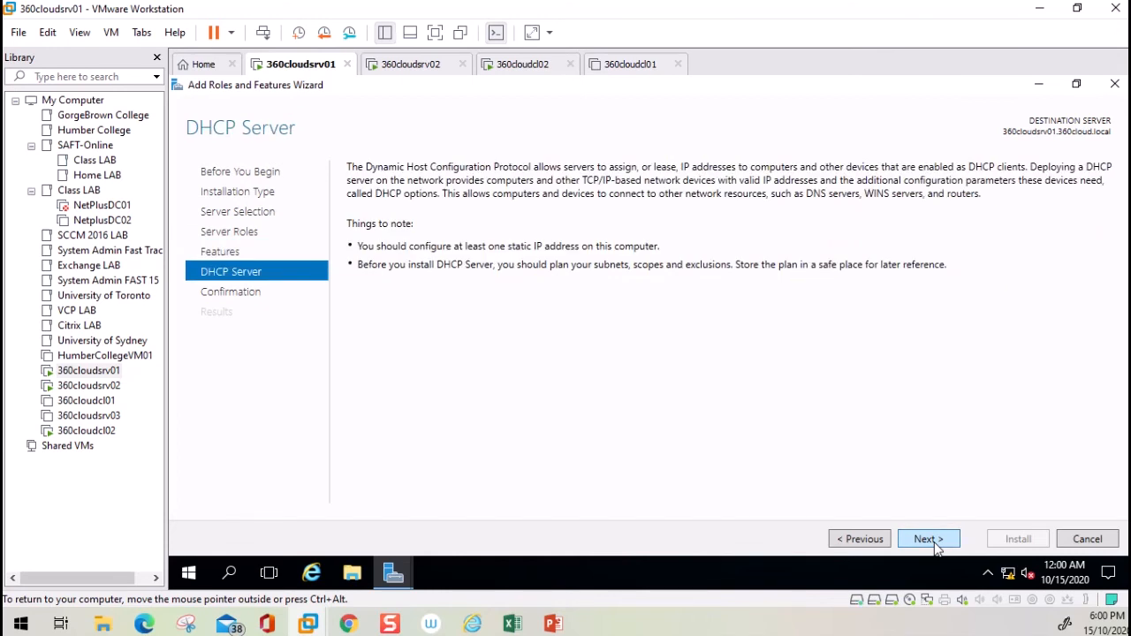
{"action": "left_click", "coordinate": [935, 546]}
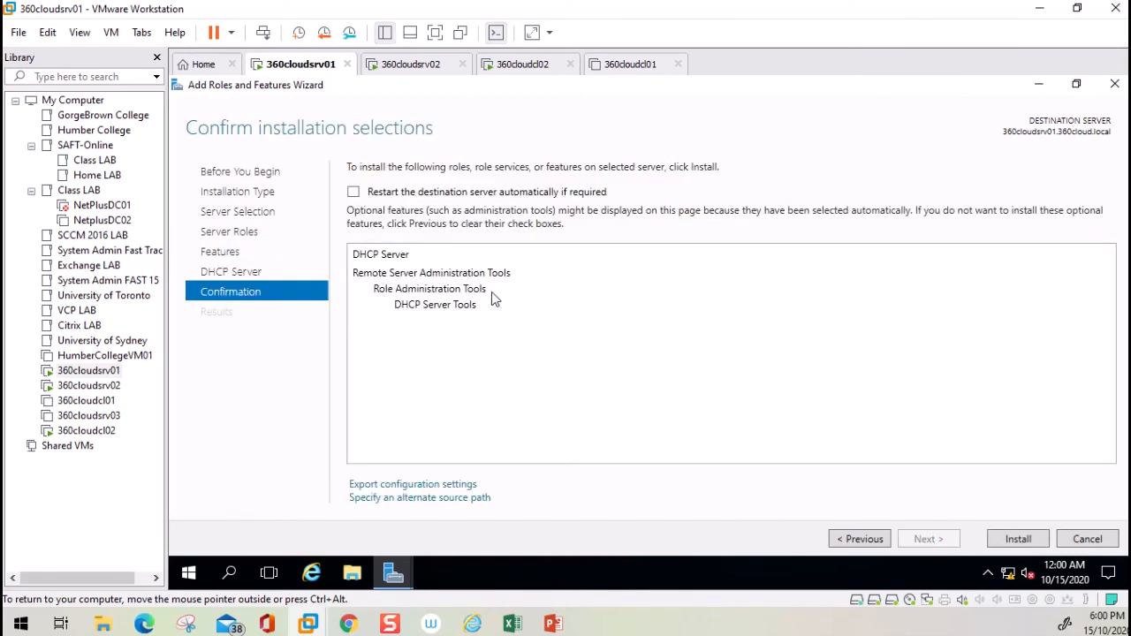
{"action": "left_click", "coordinate": [354, 193]}
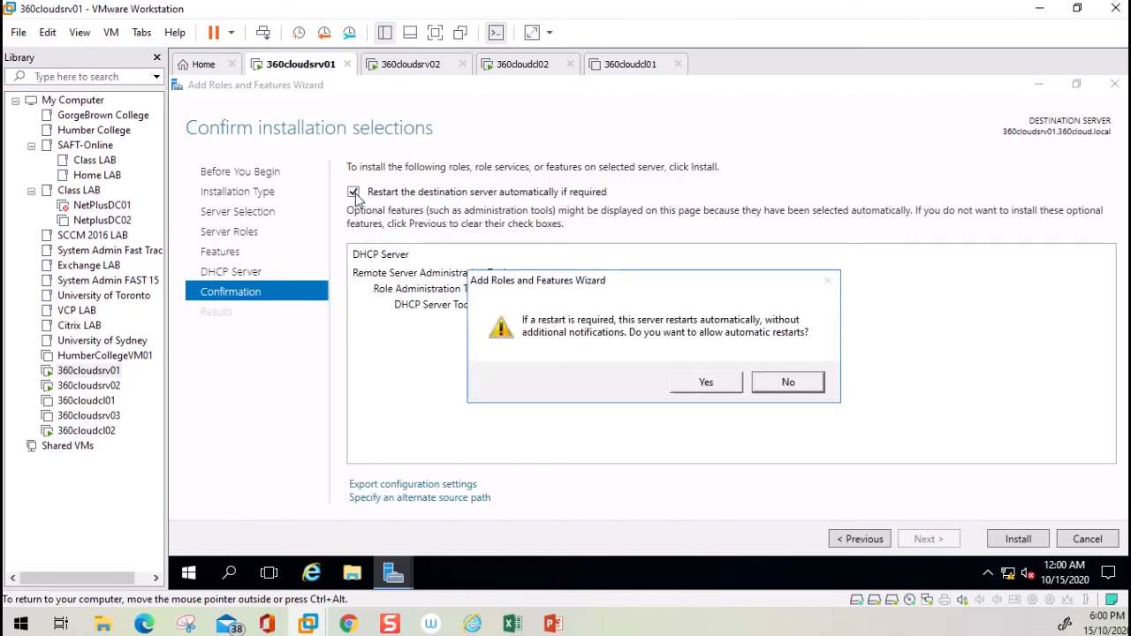
{"action": "left_click", "coordinate": [717, 391]}
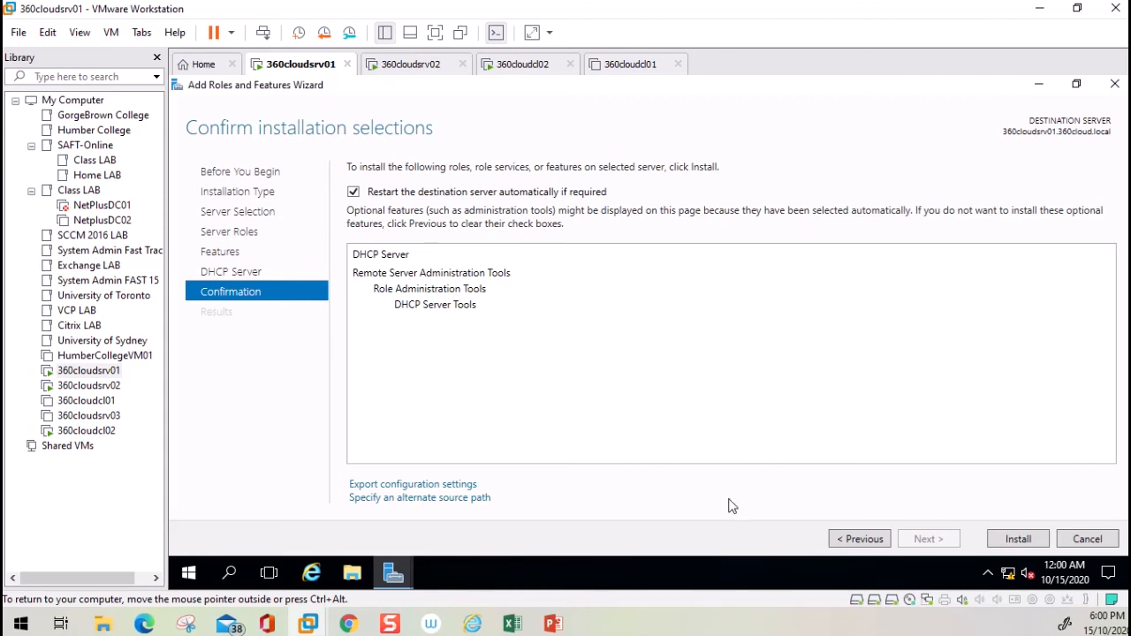
{"action": "left_click", "coordinate": [1031, 539]}
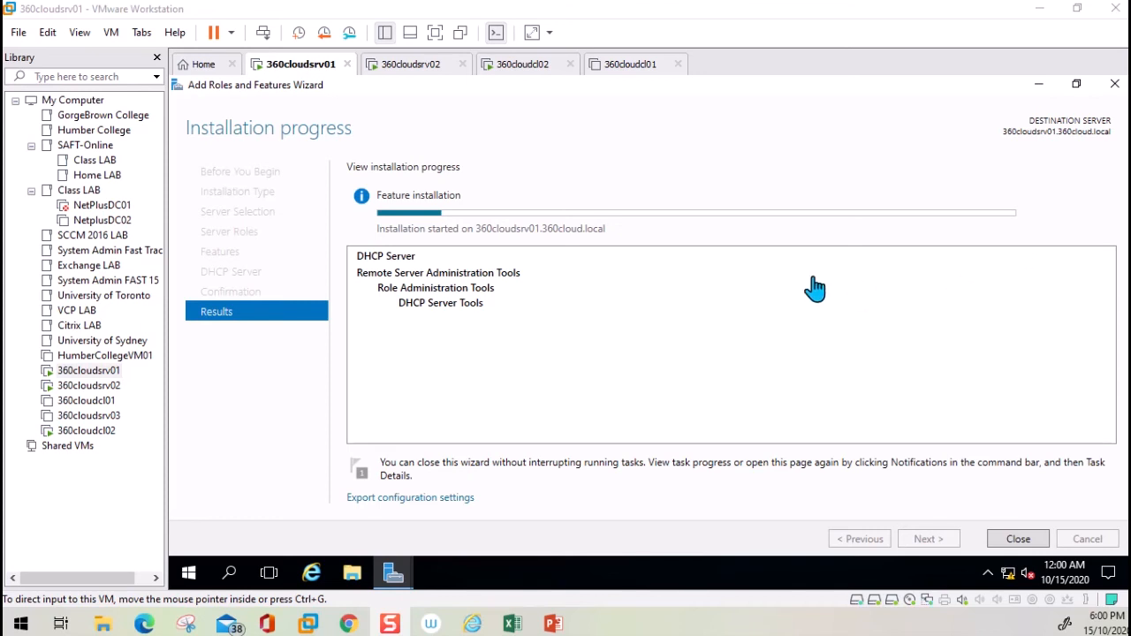
- Open a Command Prompt on 360cloudsrv01 while the role installs
{"action": "left_click", "coordinate": [190, 579]}
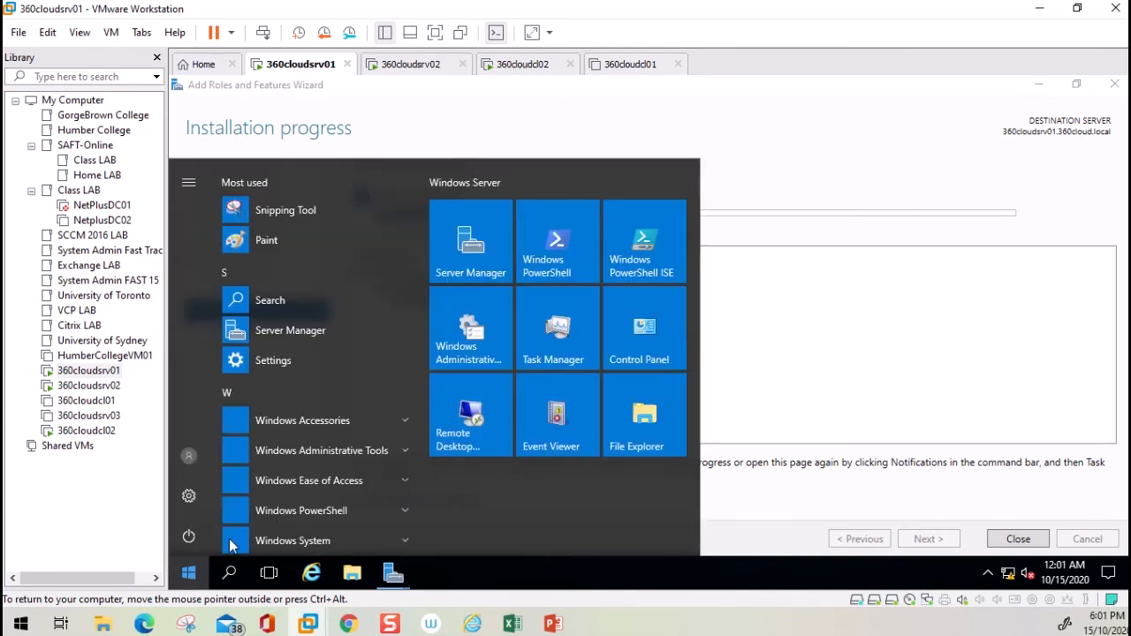
{"action": "type", "text": "cmd"}
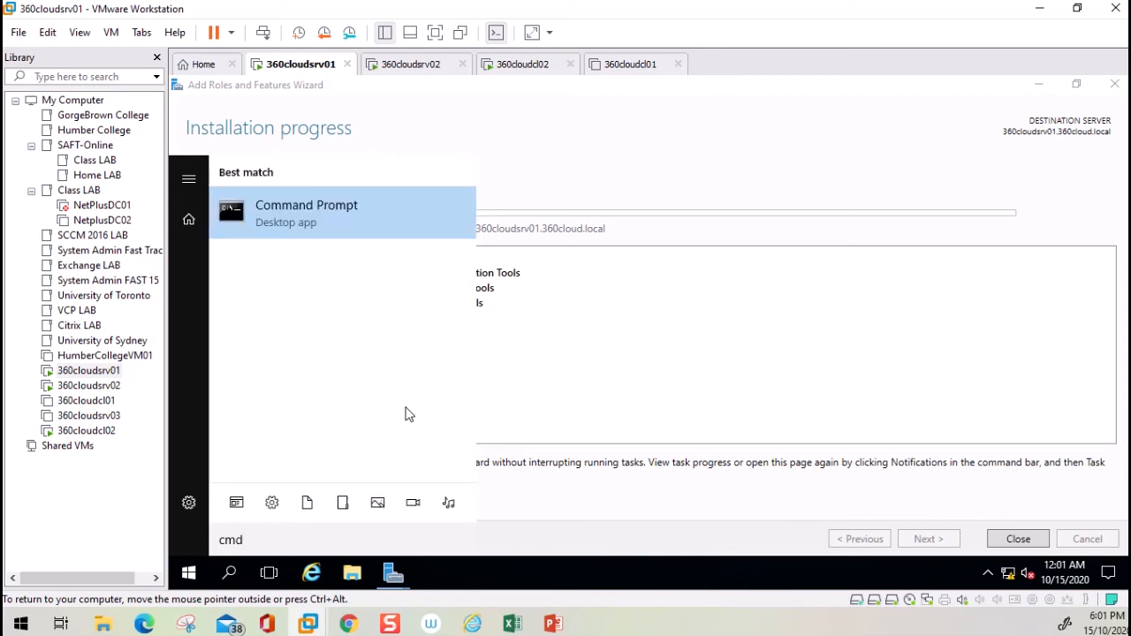
{"action": "key", "text": "Return"}
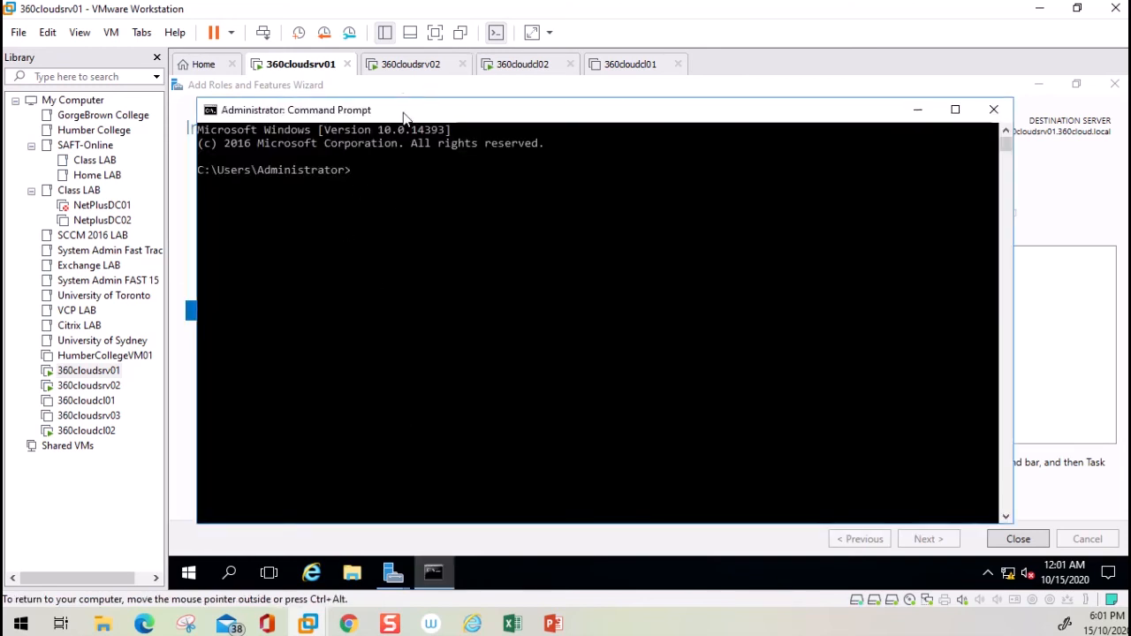
- Switch to the 360cloudsrv02 virtual machine and sign in to the 360CLOUD domain administrator account with its password
{"action": "left_click", "coordinate": [427, 85]}
{"action": "left_click", "coordinate": [416, 64]}
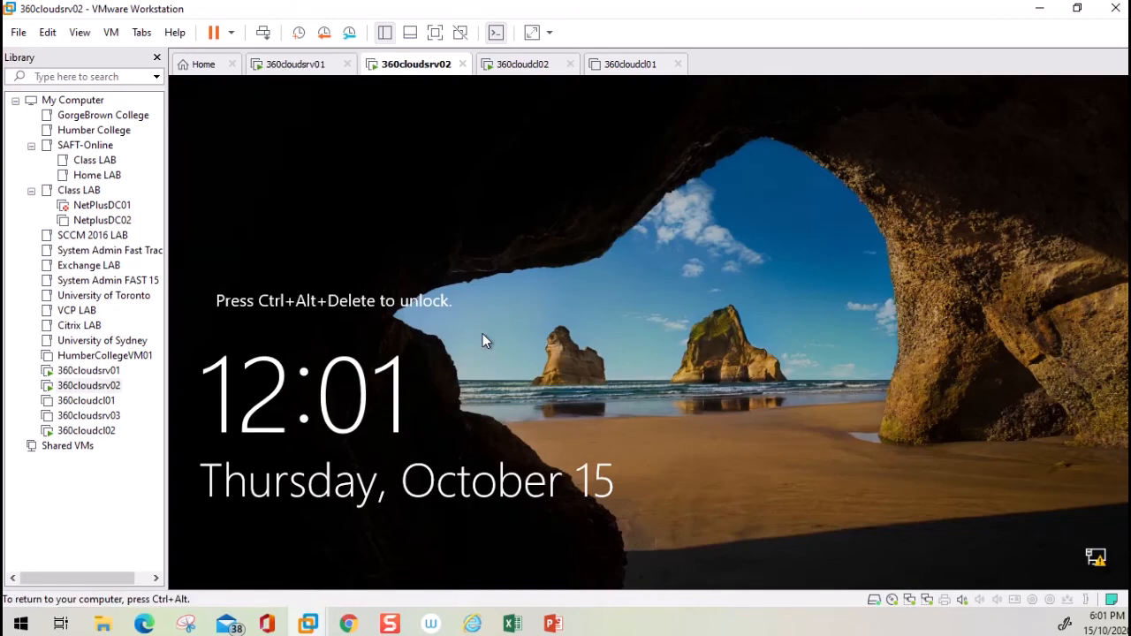
{"action": "left_click", "coordinate": [262, 33]}
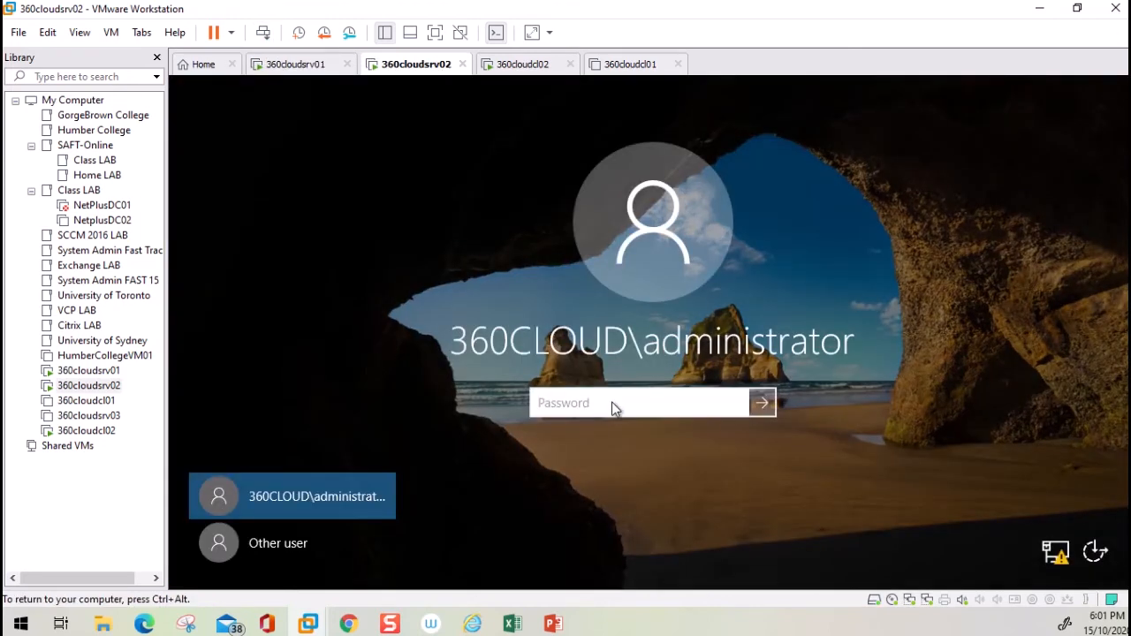
{"action": "left_click", "coordinate": [611, 402]}
{"action": "type", "text": "•••••••••"}
{"action": "key", "text": "Return"}
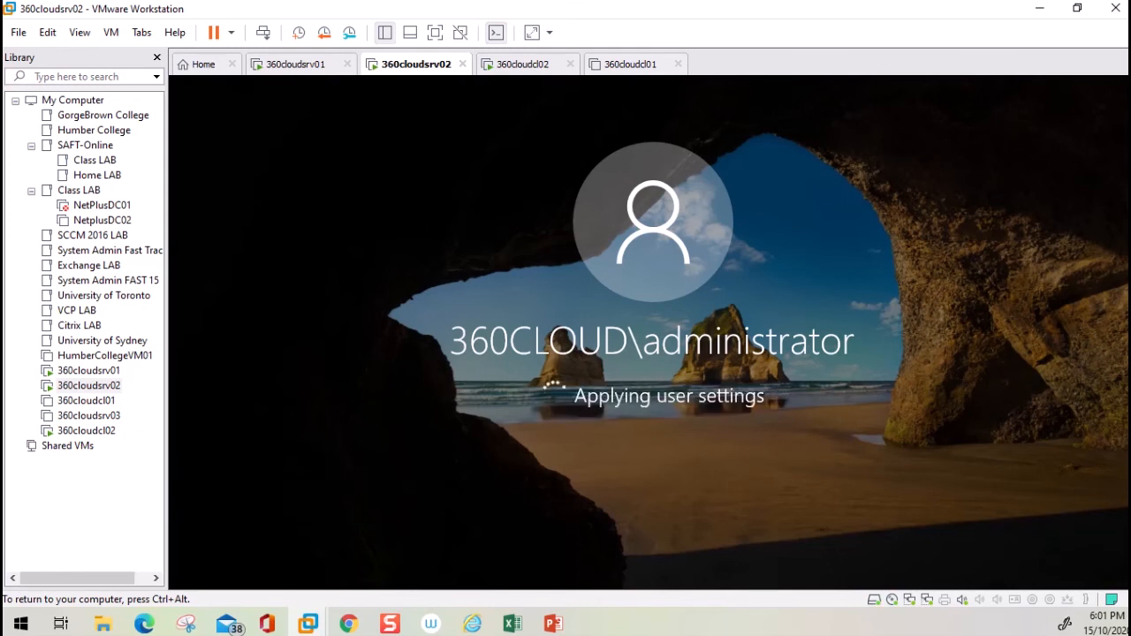
- From the Command Prompt on 360cloudsrv01, test connectivity by pinging 192.168.10.12 and 192.168.10.20
{"action": "key", "text": "ctrl+alt"}
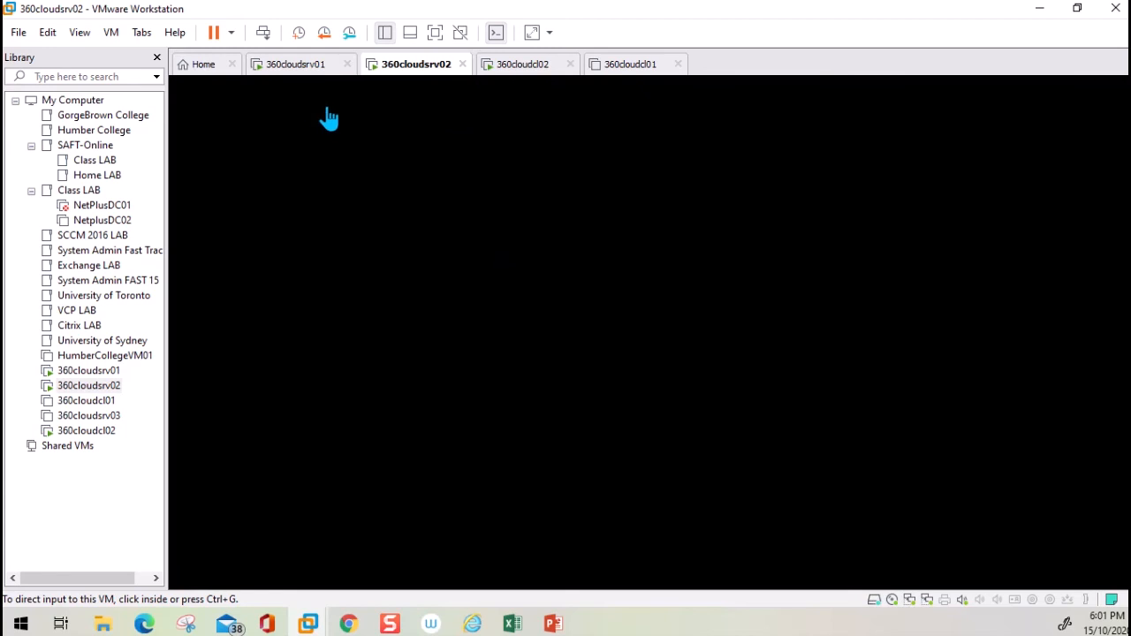
{"action": "left_click", "coordinate": [296, 69]}
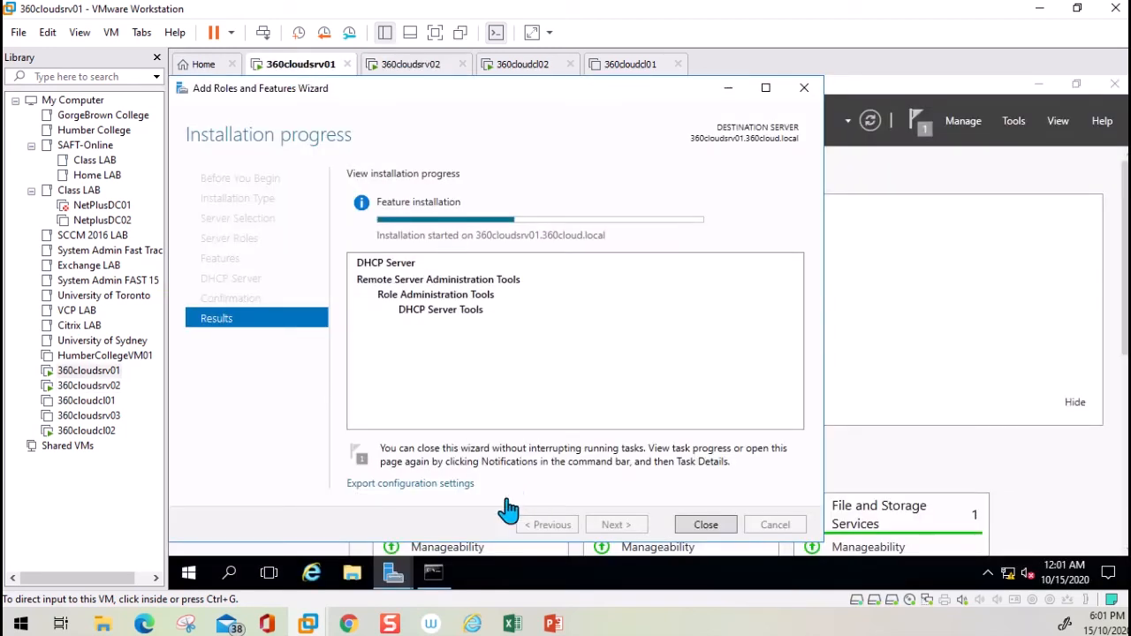
{"action": "left_click", "coordinate": [434, 576]}
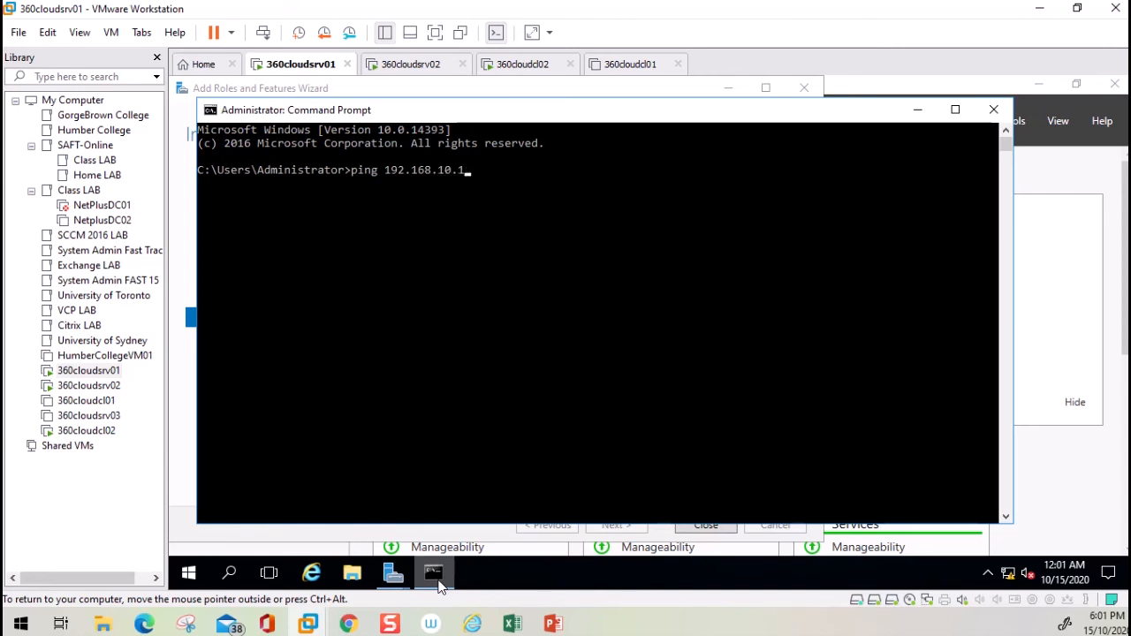
{"action": "key", "text": "Return"}
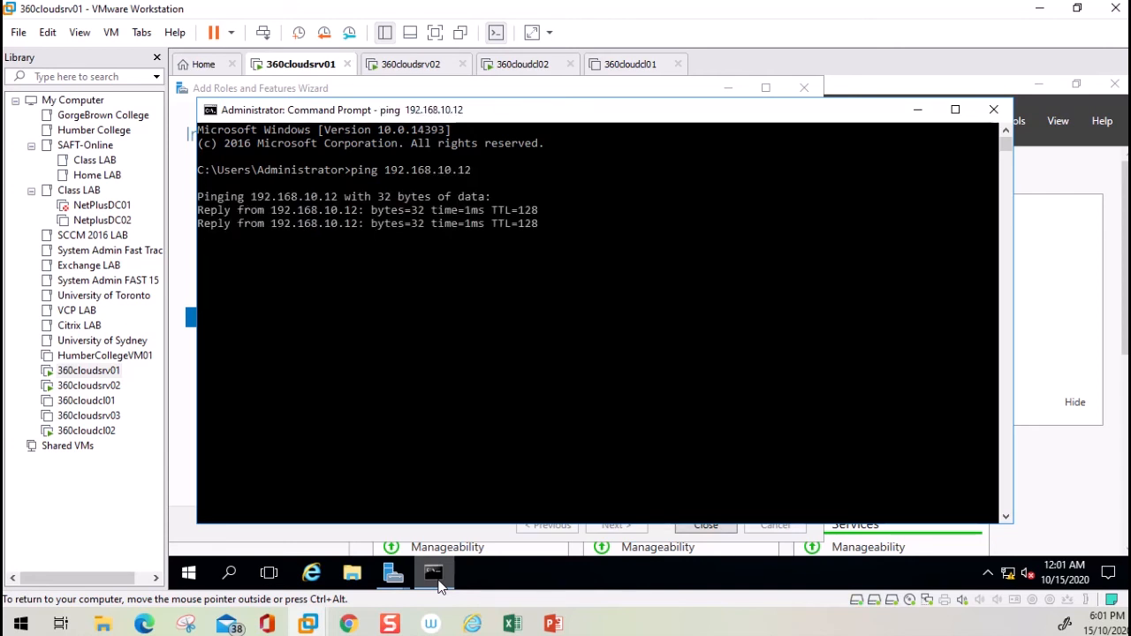
{"action": "key", "text": "ctrl+c"}
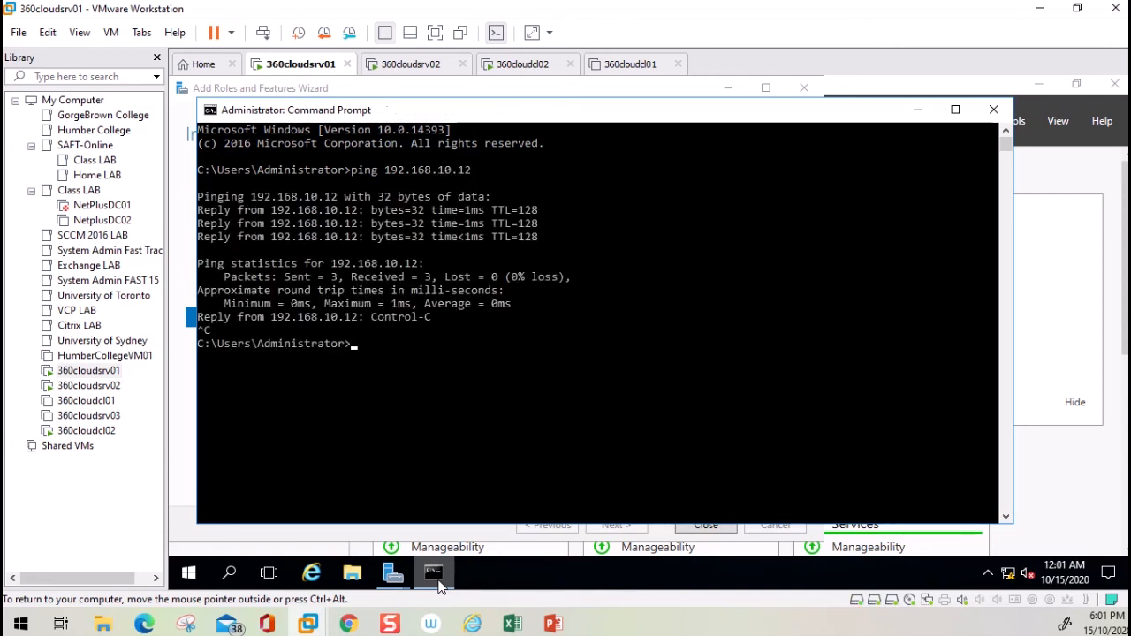
{"action": "key", "text": "Up"}
{"action": "key", "text": "Return"}
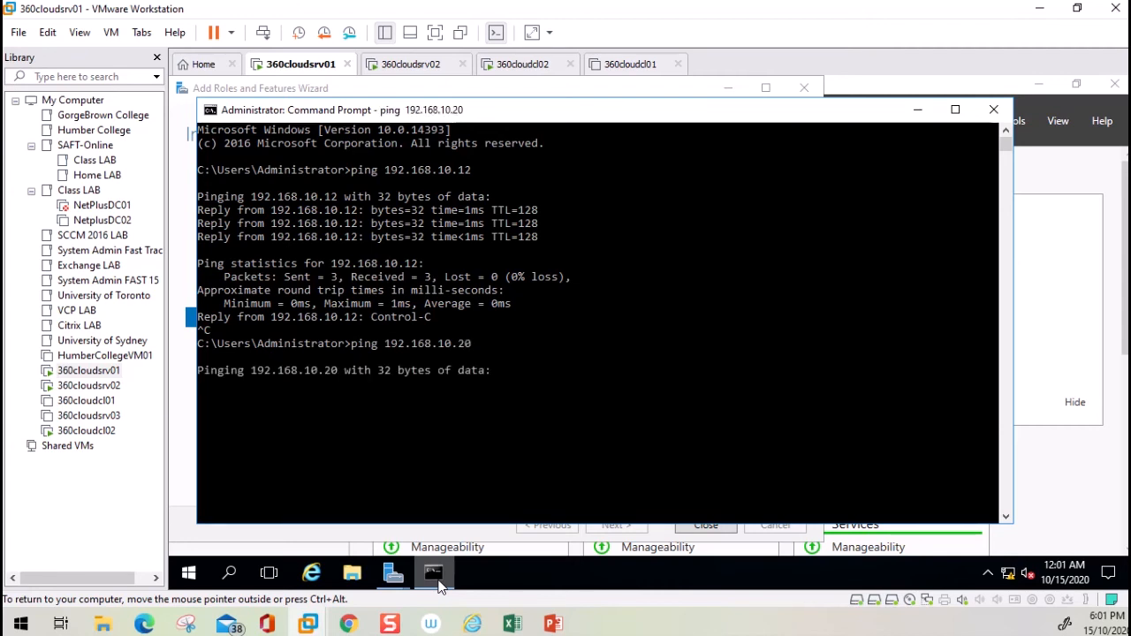
- Switch to the 360cloudcl02 virtual machine and sign in to the 360CLOUD domain administrator account with its password
{"action": "left_click", "coordinate": [522, 66]}
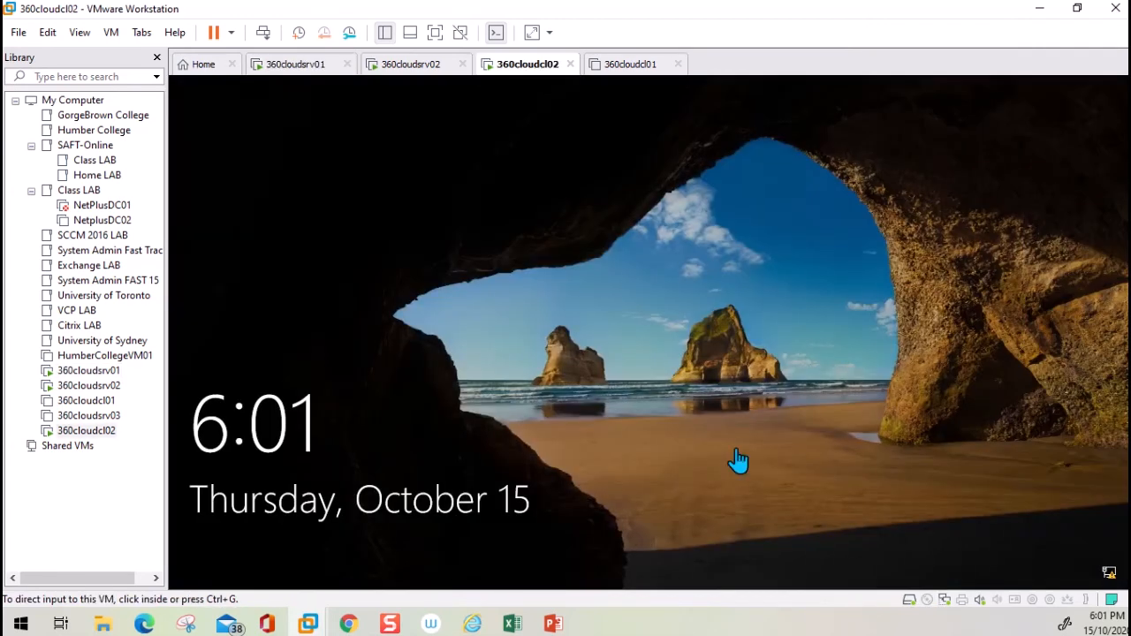
{"action": "left_click", "coordinate": [737, 458]}
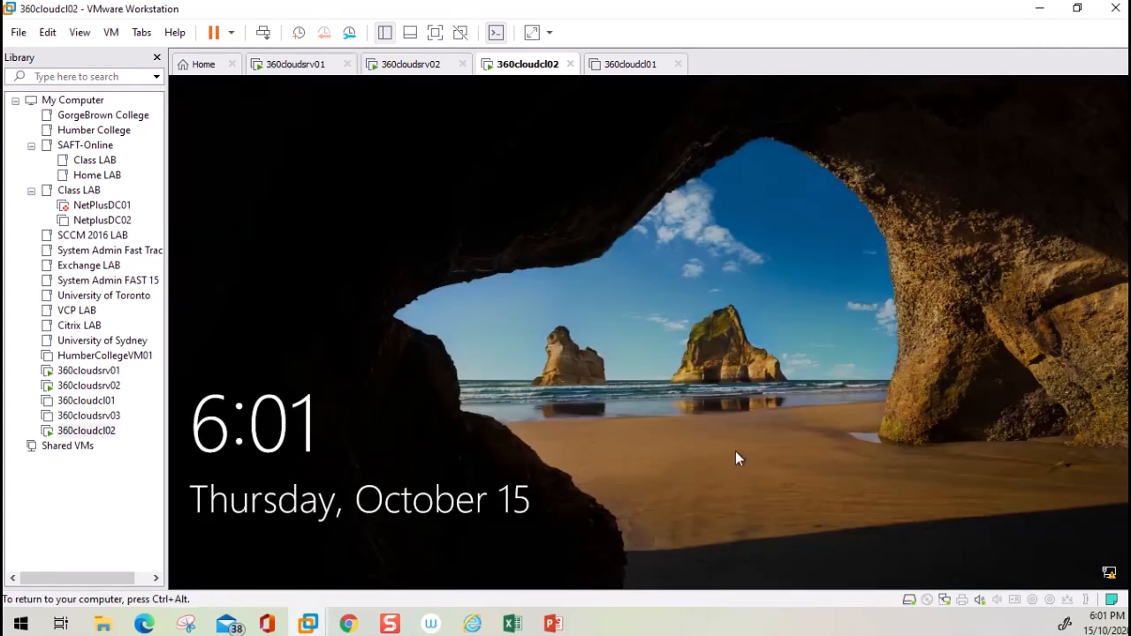
{"action": "left_click", "coordinate": [263, 36]}
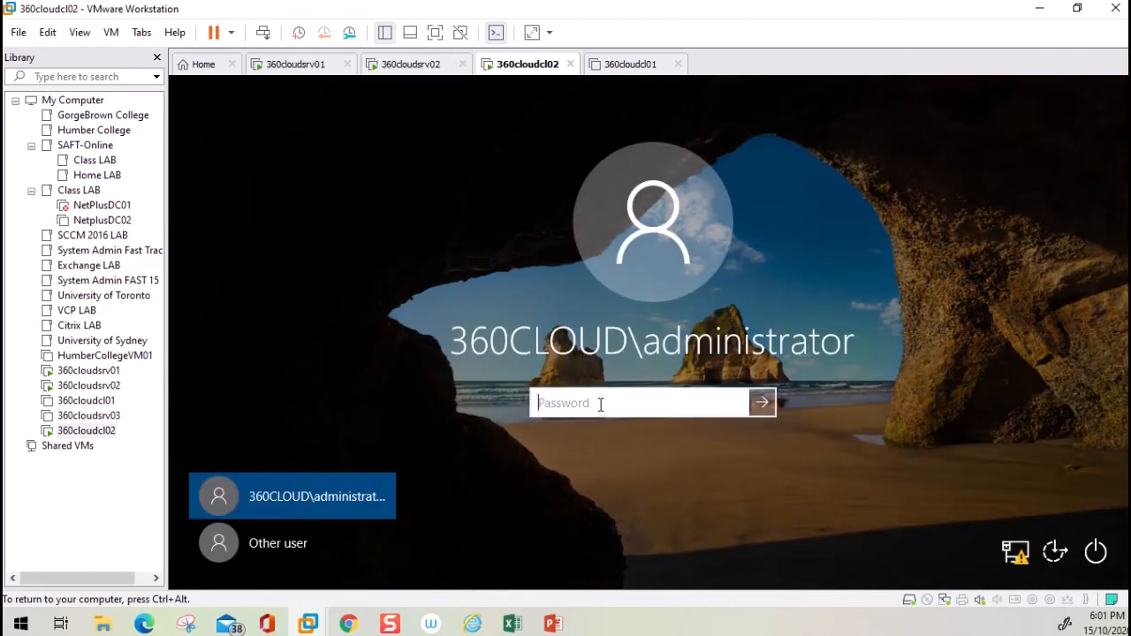
{"action": "type", "text": "P"}
{"action": "key", "text": "Return"}
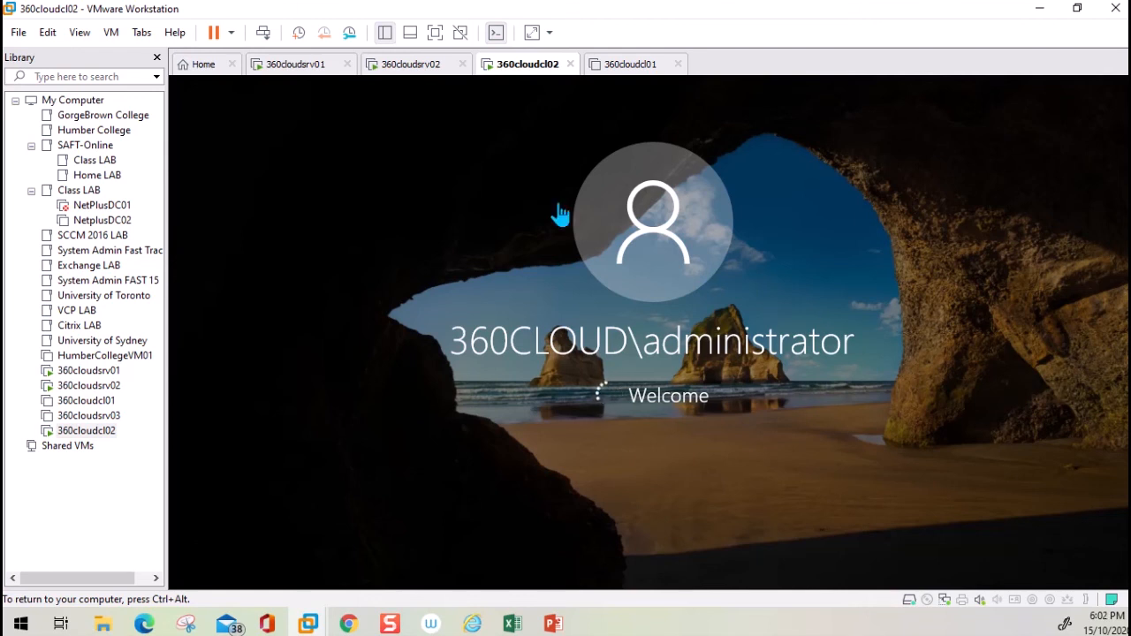
- Return to 360cloudsrv01, minimize the Command Prompt, and check the DHCP role installation progress and the 360cloudcl02 sign-in
{"action": "key", "text": "ctrl+alt"}
{"action": "left_click", "coordinate": [421, 76]}
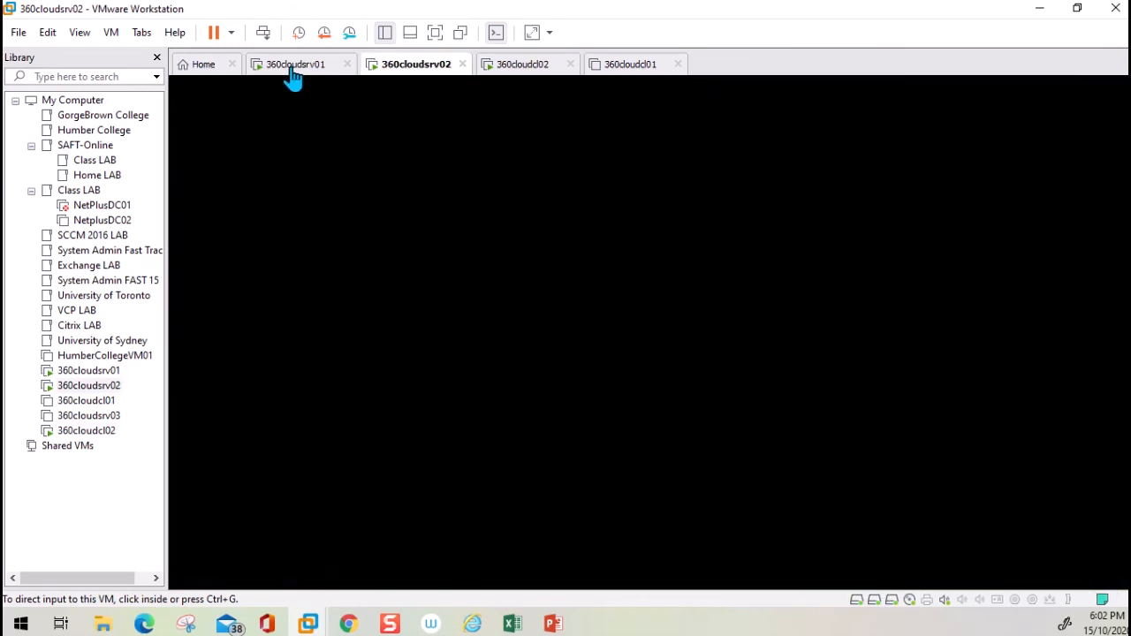
{"action": "left_click", "coordinate": [292, 71]}
{"action": "left_click", "coordinate": [922, 134]}
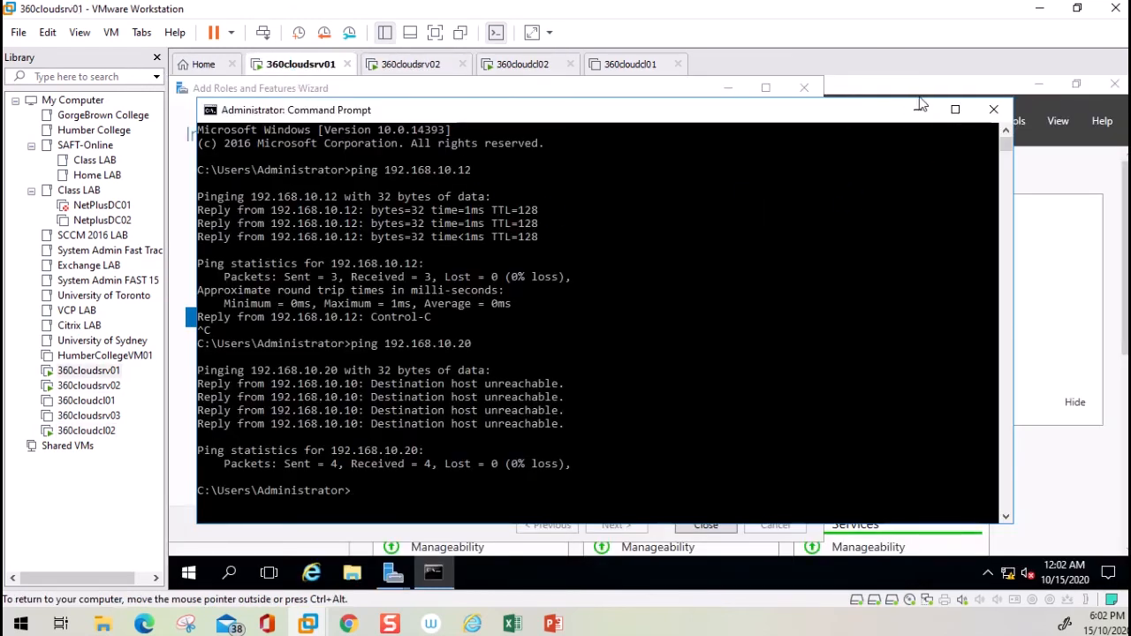
{"action": "left_click", "coordinate": [916, 112]}
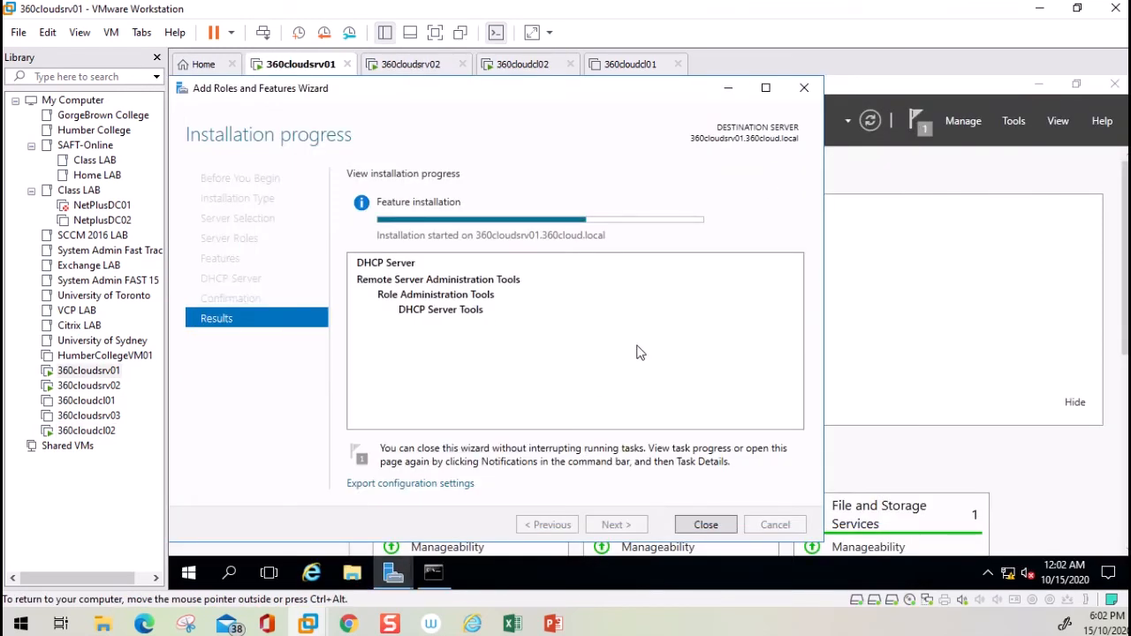
{"action": "left_click", "coordinate": [529, 68]}
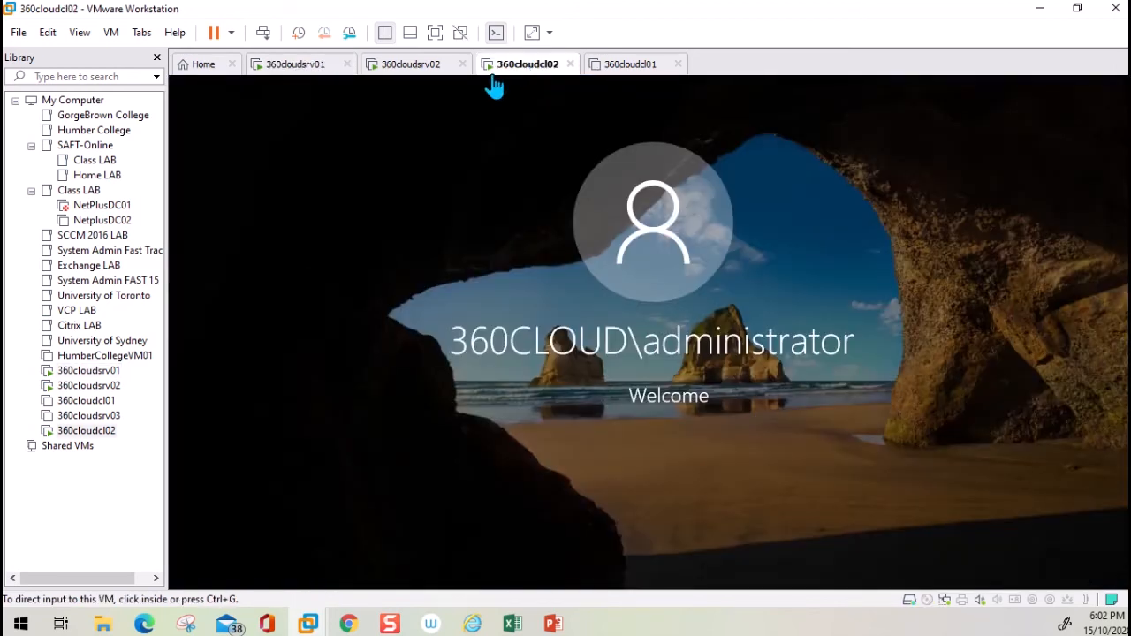
{"action": "left_click", "coordinate": [313, 71]}
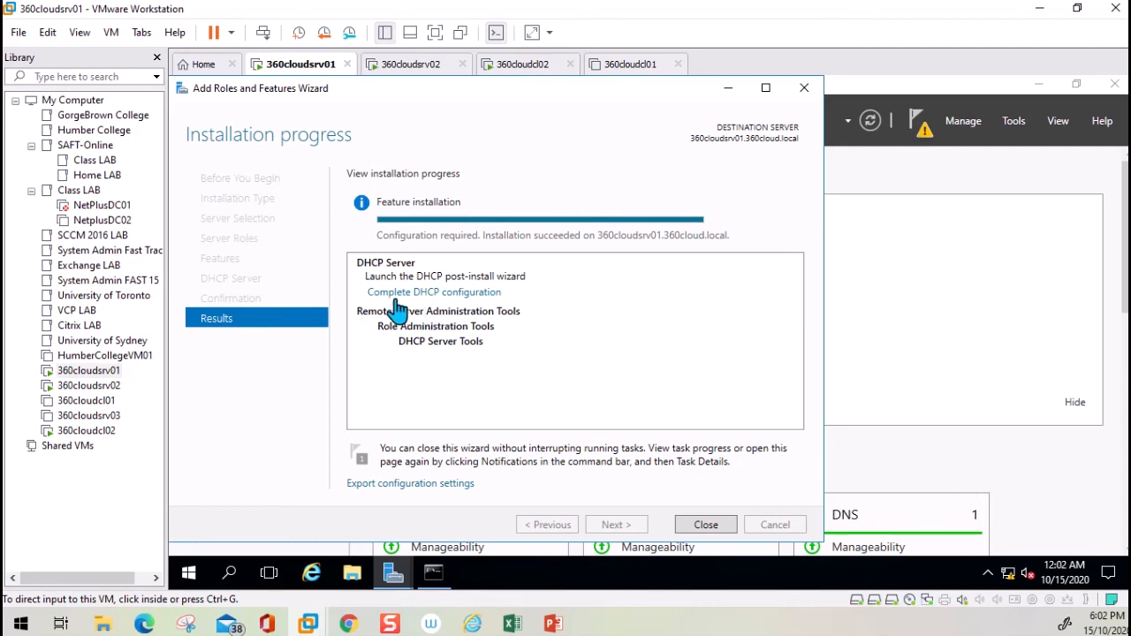
- Close the role installation wizard and open the DHCP post-install configuration wizard from the Server Manager notifications
{"action": "left_click", "coordinate": [706, 525]}
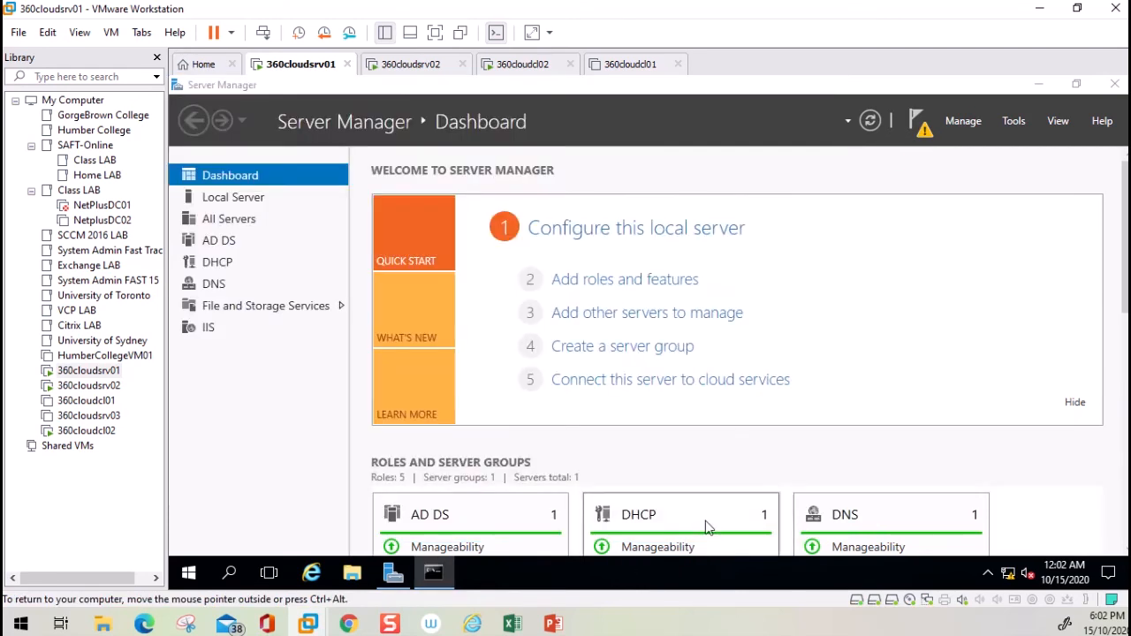
{"action": "left_click", "coordinate": [919, 123]}
{"action": "left_click", "coordinate": [747, 225]}
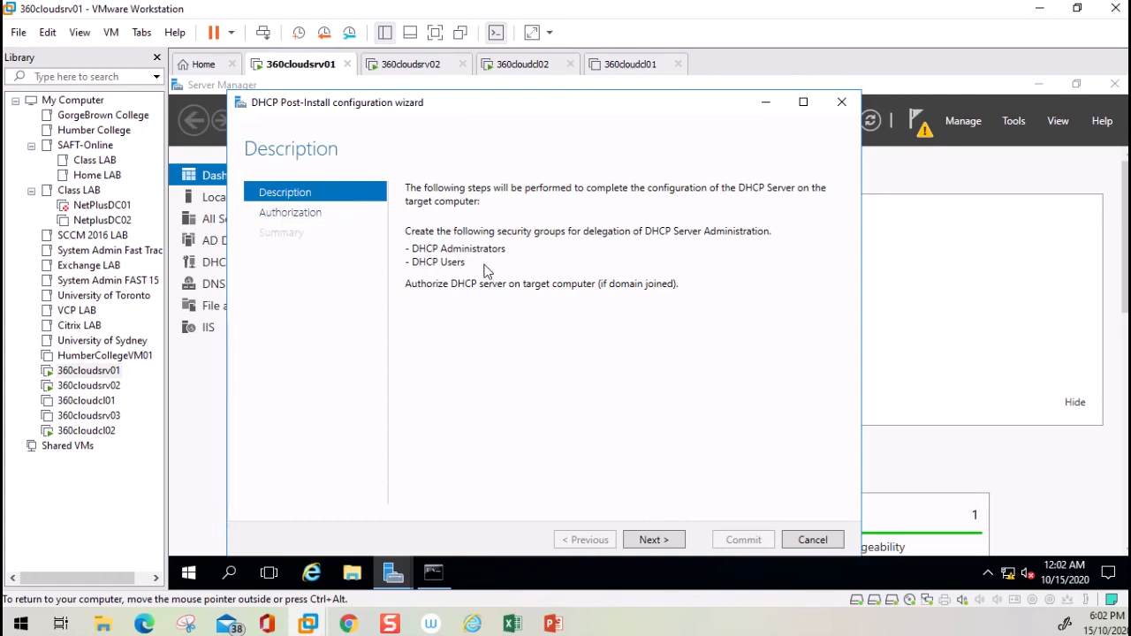
{"action": "left_click", "coordinate": [188, 573]}
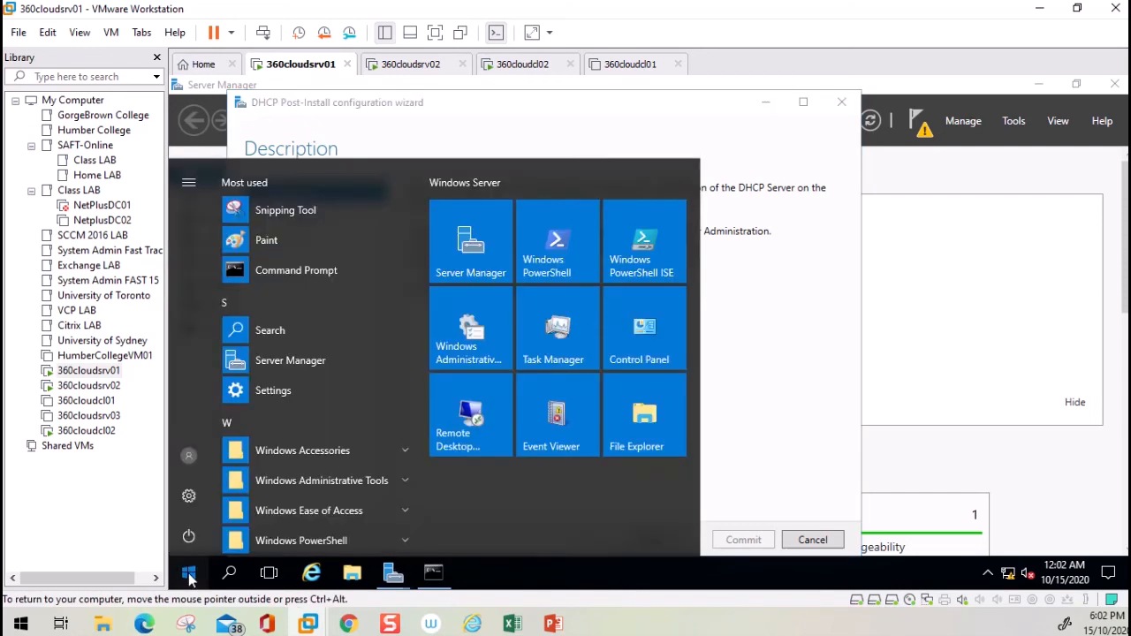
{"action": "left_click", "coordinate": [195, 456]}
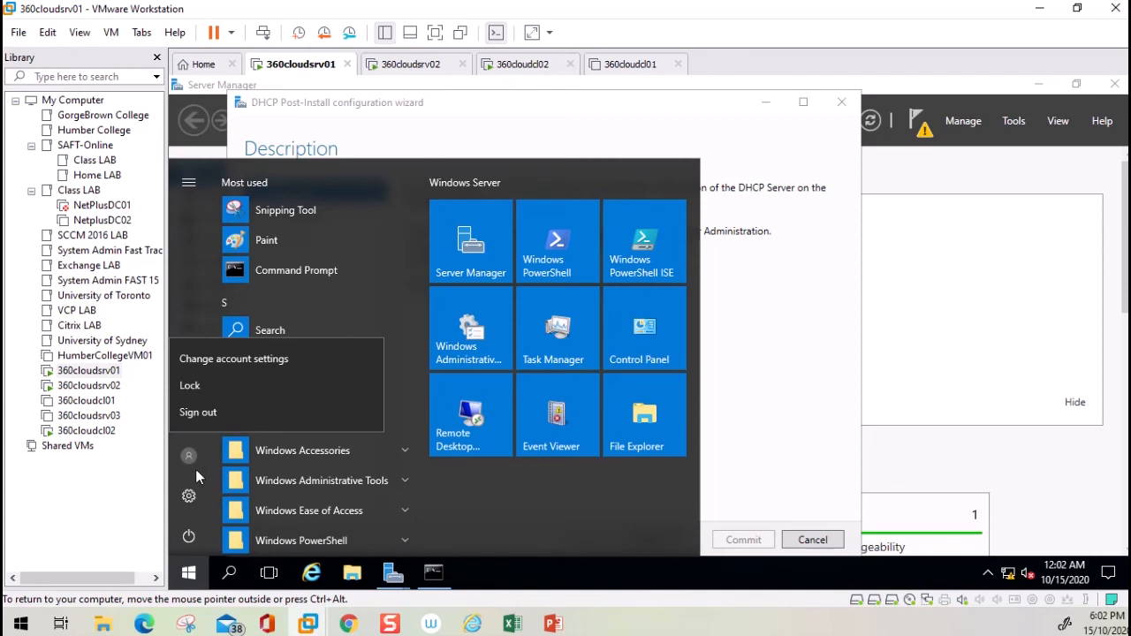
{"action": "left_click", "coordinate": [795, 317]}
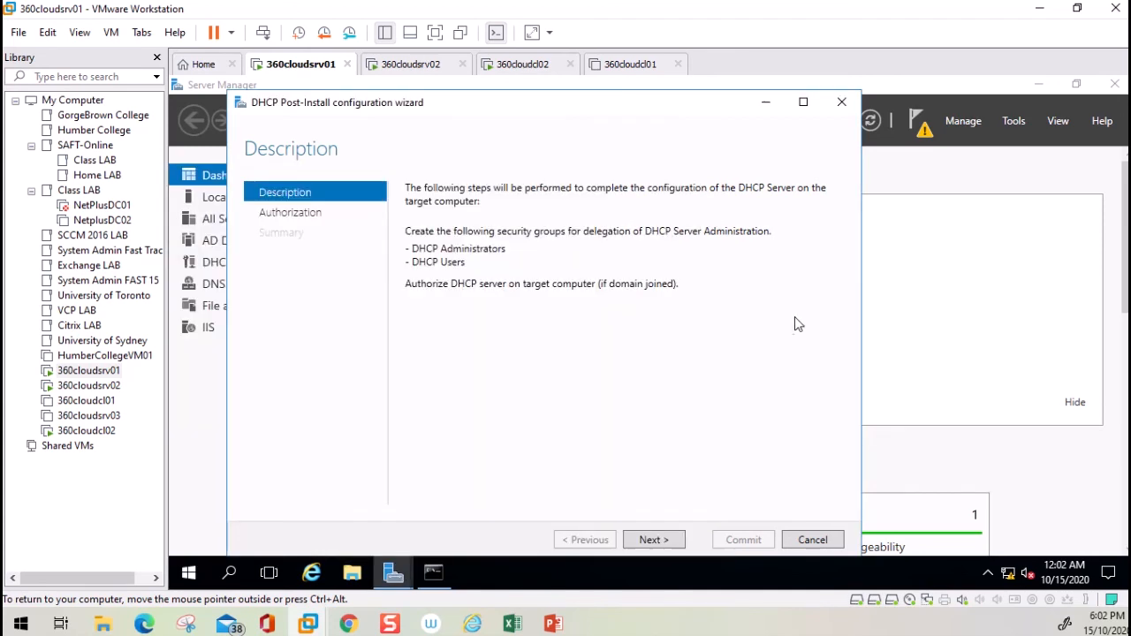
- Authorize the DHCP server in AD DS with the 360CLOUD\Administrator credentials, close the post-install wizard and show the DHCP role page
{"action": "left_click", "coordinate": [654, 540]}
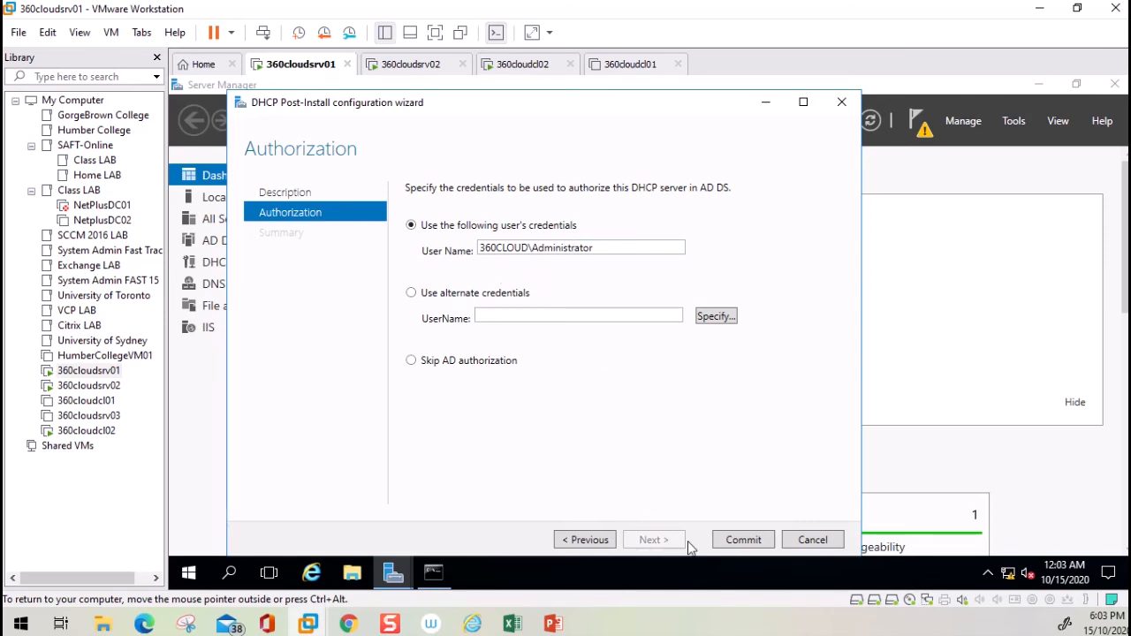
{"action": "left_click", "coordinate": [743, 541]}
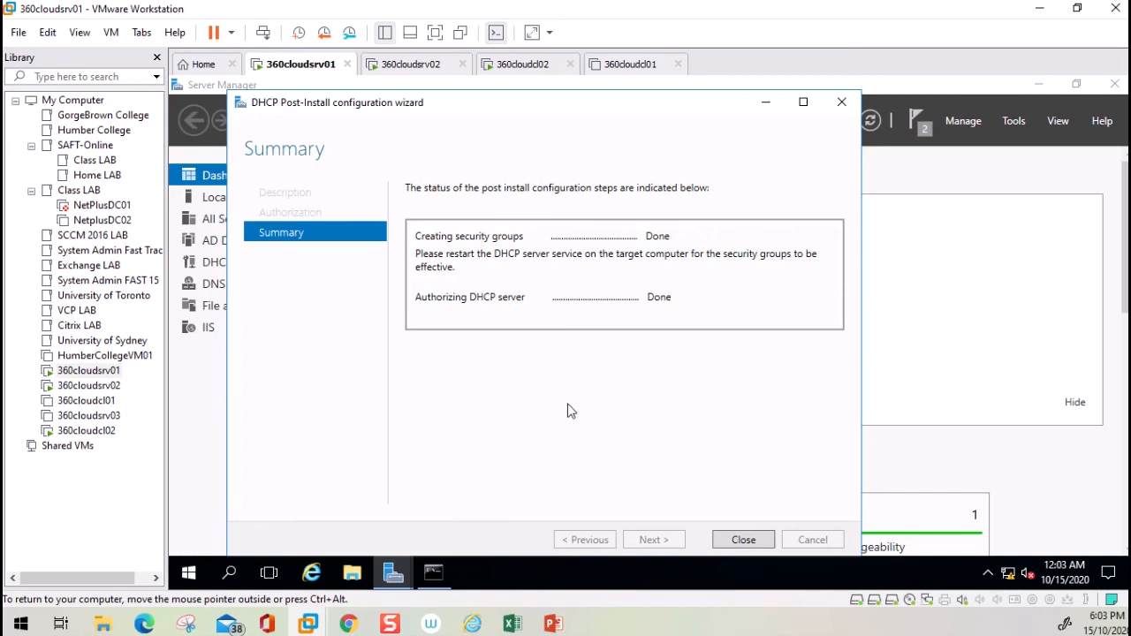
{"action": "left_click", "coordinate": [757, 541]}
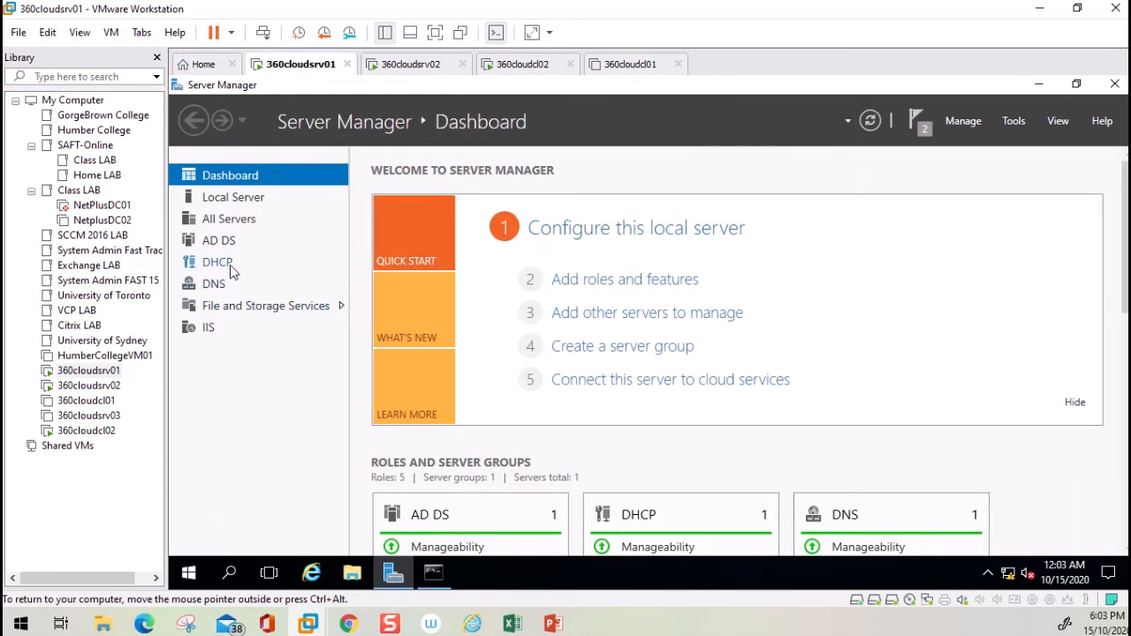
{"action": "left_click", "coordinate": [221, 263]}
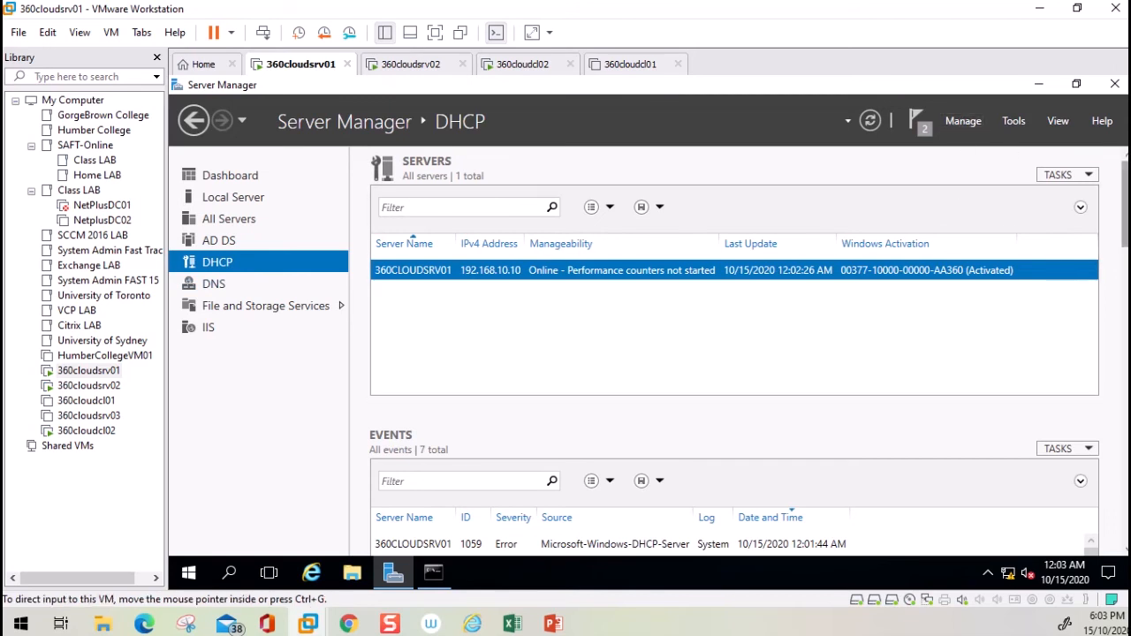
- Switch to the PowerPoint lab slide to review the planned DHCP scope range, exclusions and options, and return to the 360cloudsrv01 virtual machine
{"action": "key", "text": "alt+Tab"}
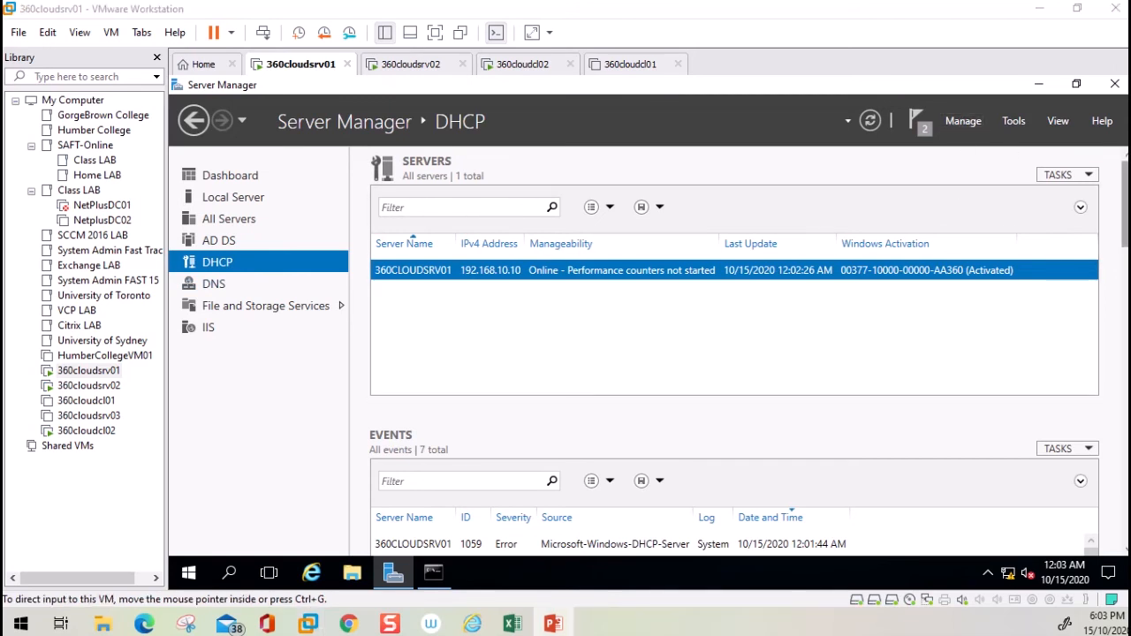
{"action": "left_click_drag", "start_coordinate": [1130, 9], "coordinate": [550, 75]}
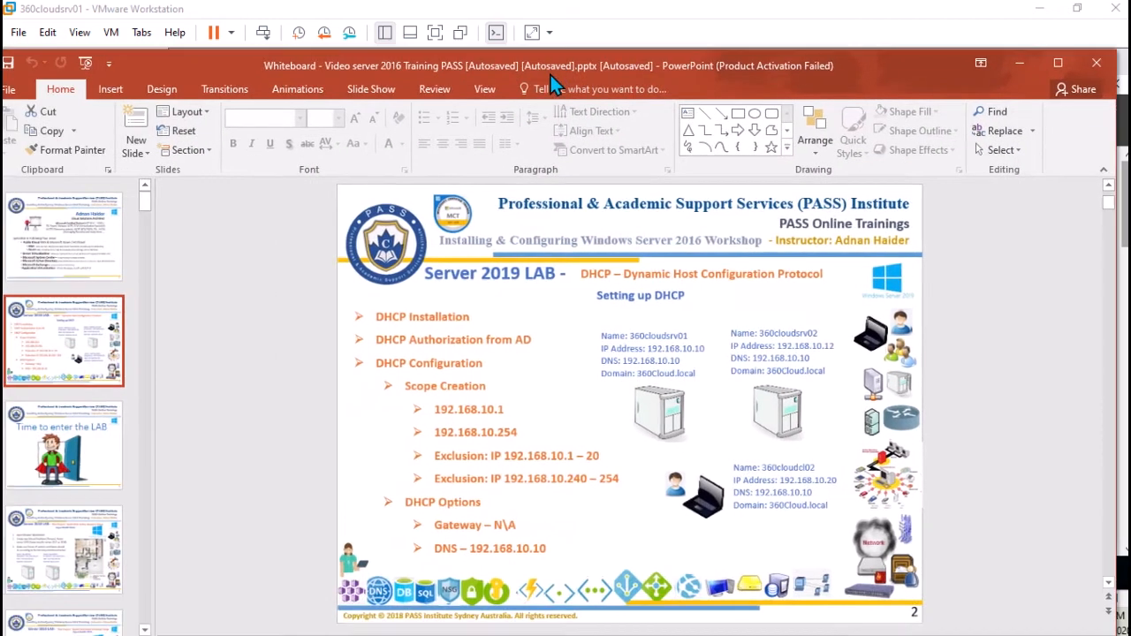
{"action": "double_click", "coordinate": [550, 75]}
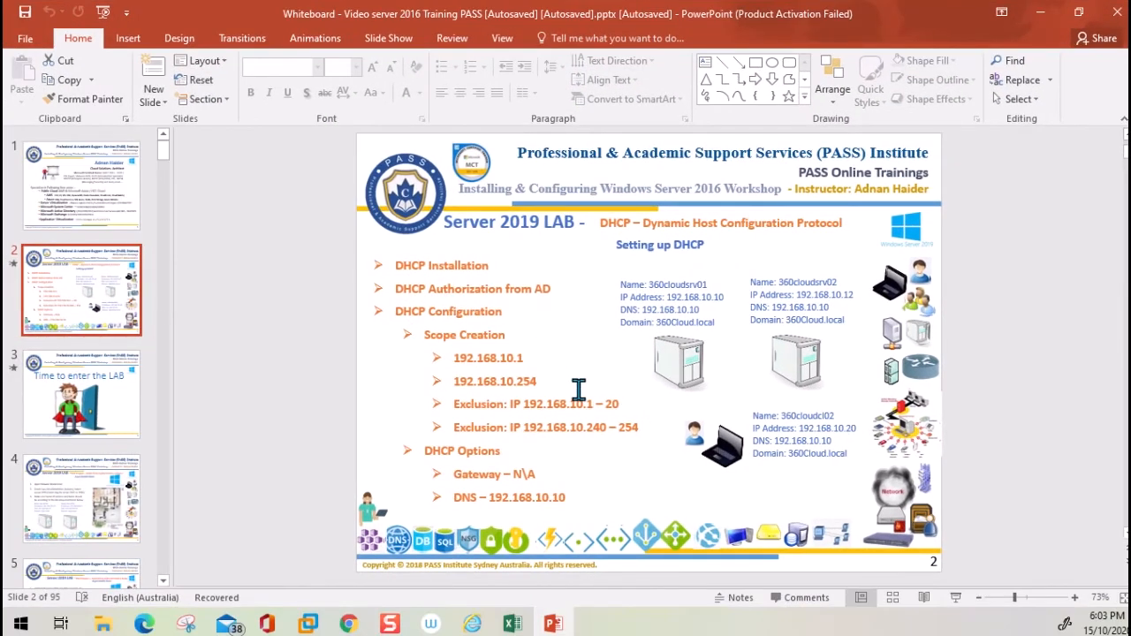
{"action": "left_click_drag", "start_coordinate": [447, 358], "coordinate": [546, 357]}
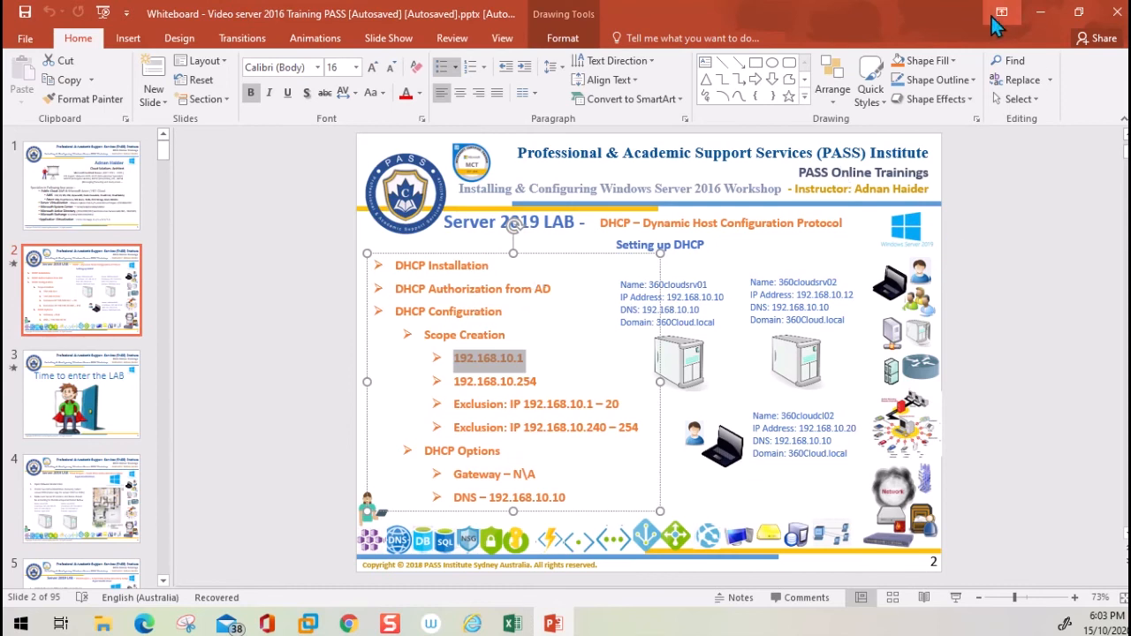
{"action": "left_click", "coordinate": [1041, 12]}
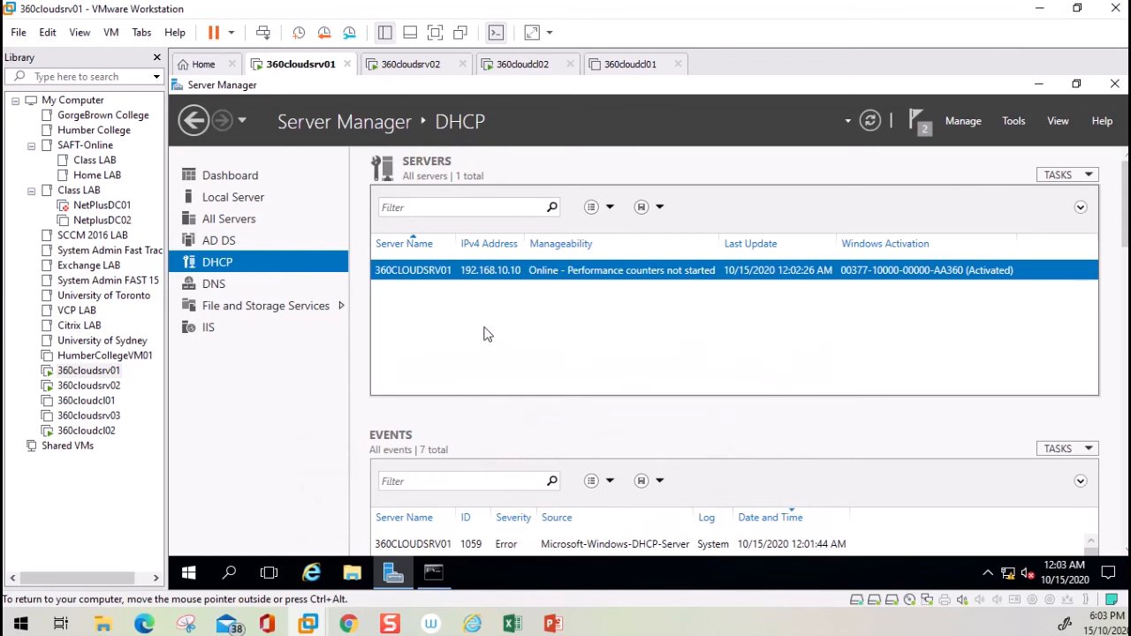
- Open the DHCP management console maximized, expand the 360cloudsrv01 server and its IPv4 node, and widen the console tree
{"action": "left_click", "coordinate": [1011, 128]}
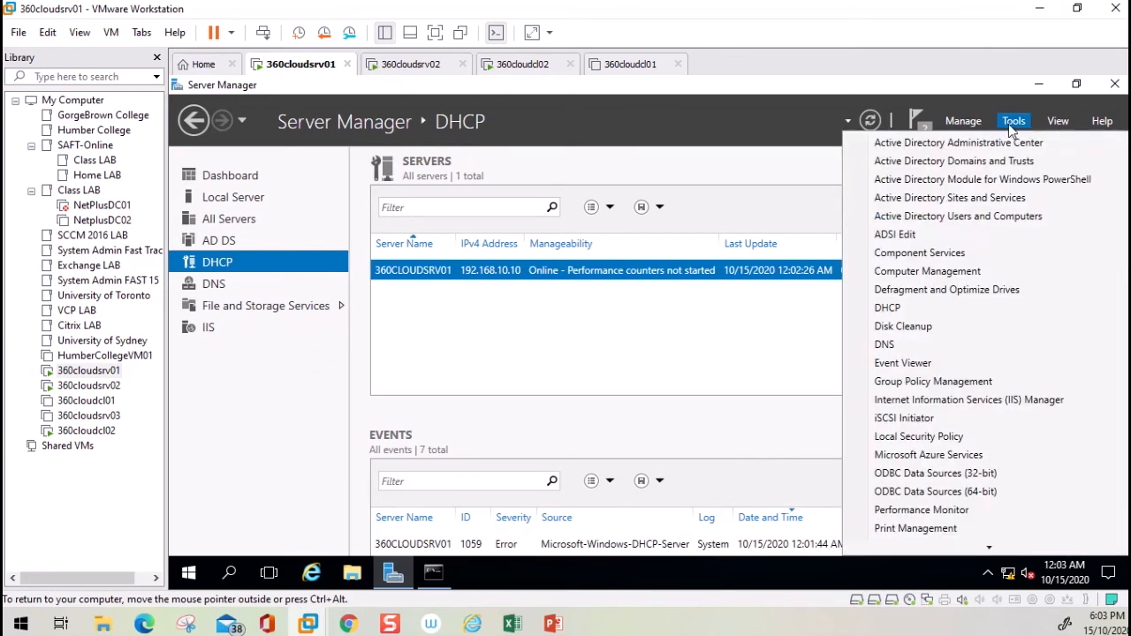
{"action": "left_click", "coordinate": [899, 310]}
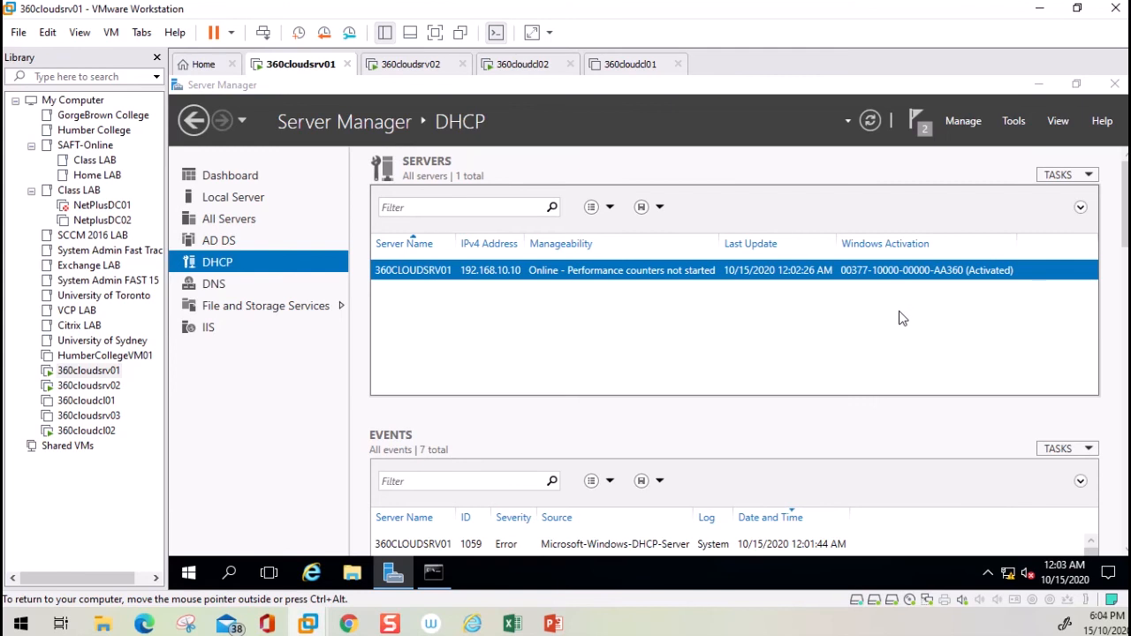
{"action": "double_click", "coordinate": [468, 156]}
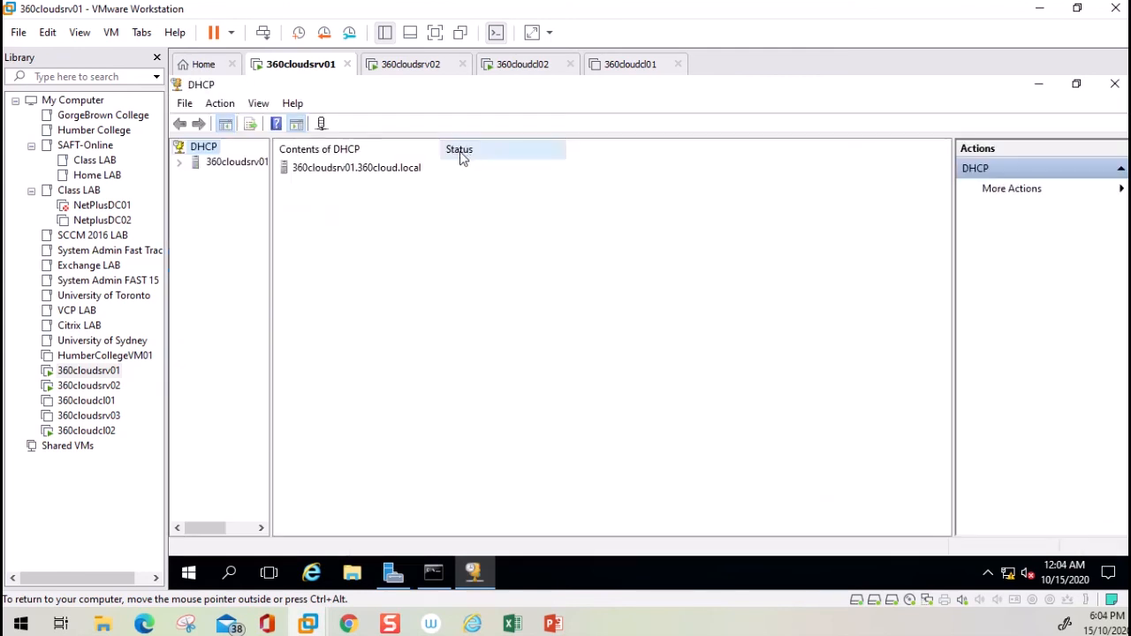
{"action": "left_click", "coordinate": [179, 162]}
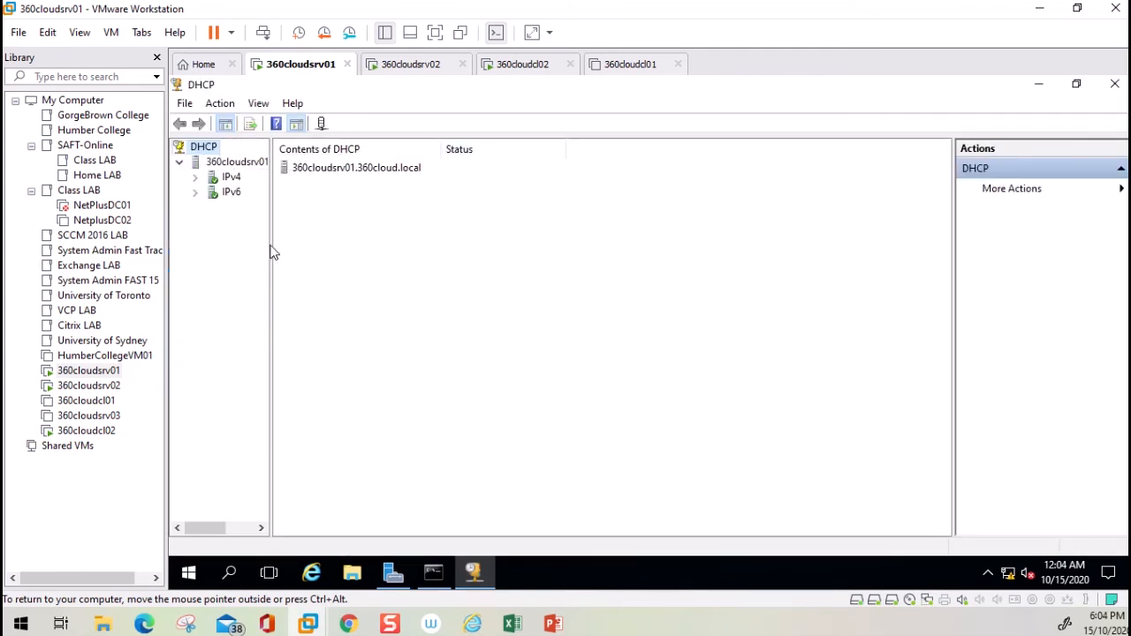
{"action": "left_click_drag", "start_coordinate": [271, 250], "coordinate": [332, 226]}
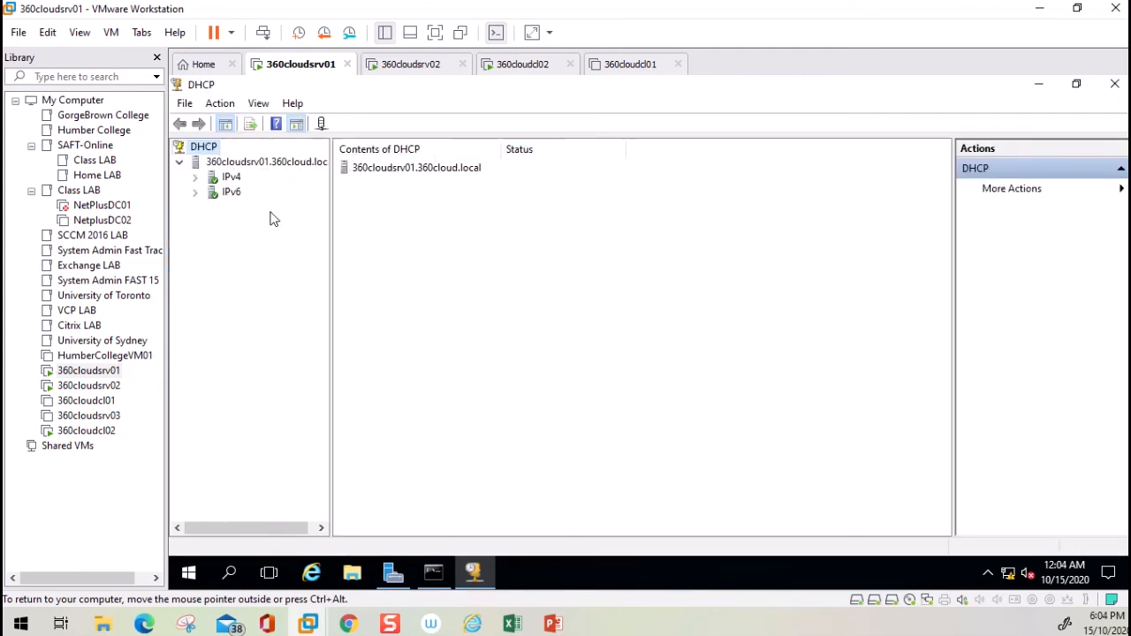
{"action": "left_click", "coordinate": [196, 178]}
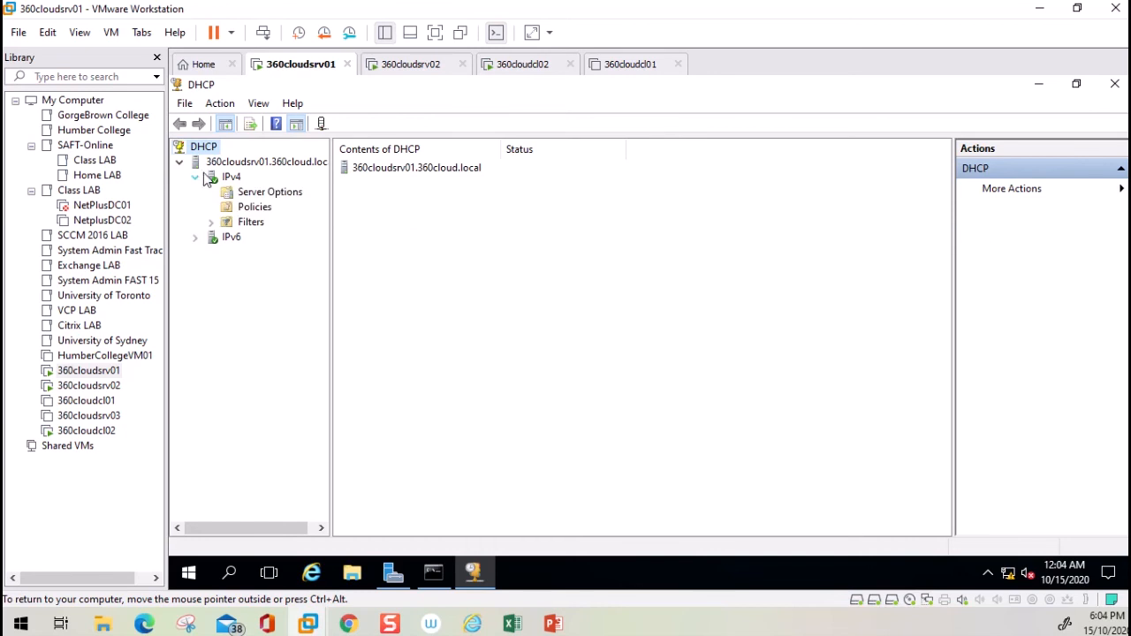
{"action": "right_click", "coordinate": [278, 171]}
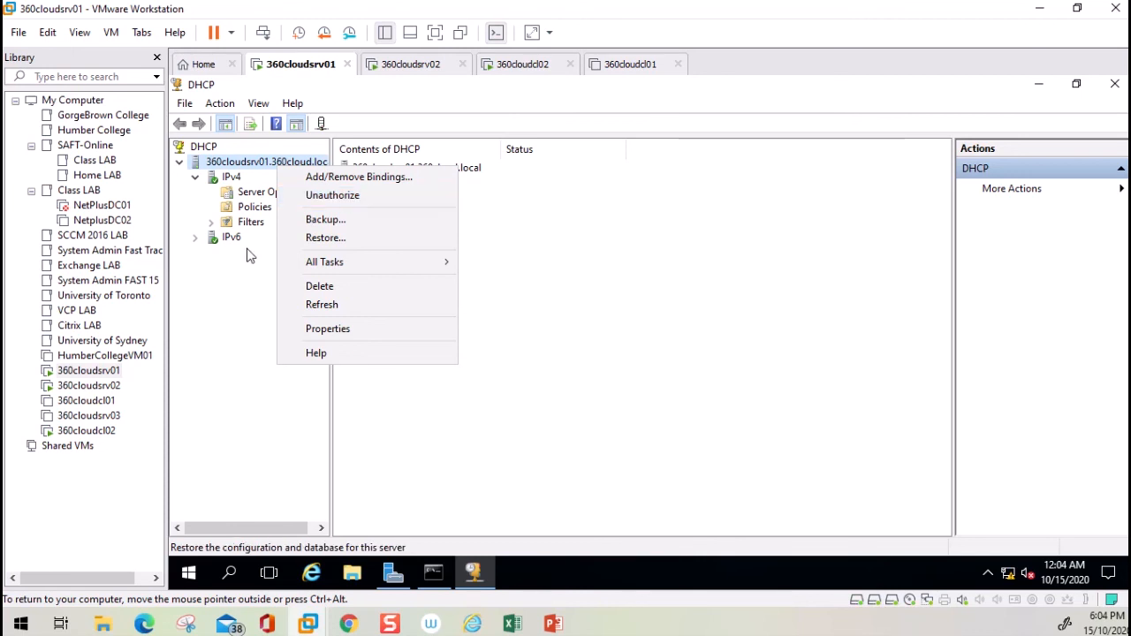
{"action": "left_click", "coordinate": [251, 272]}
- Start a new scope under IPv4 and name it 360cloudmainoffice
{"action": "left_click", "coordinate": [232, 179]}
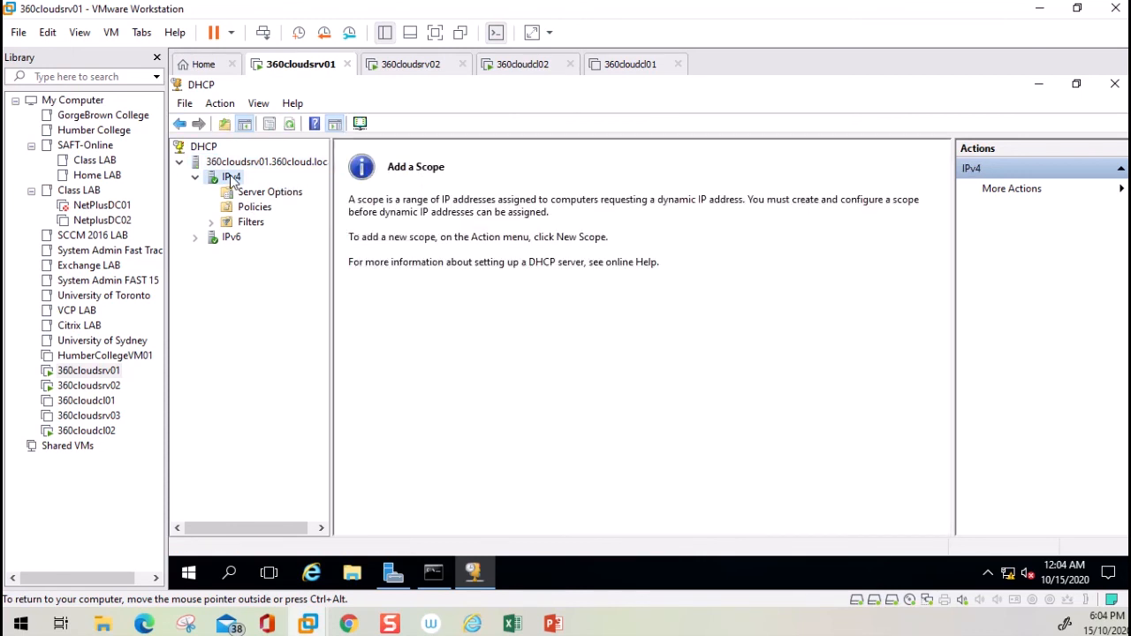
{"action": "right_click", "coordinate": [233, 182]}
{"action": "left_click", "coordinate": [287, 210]}
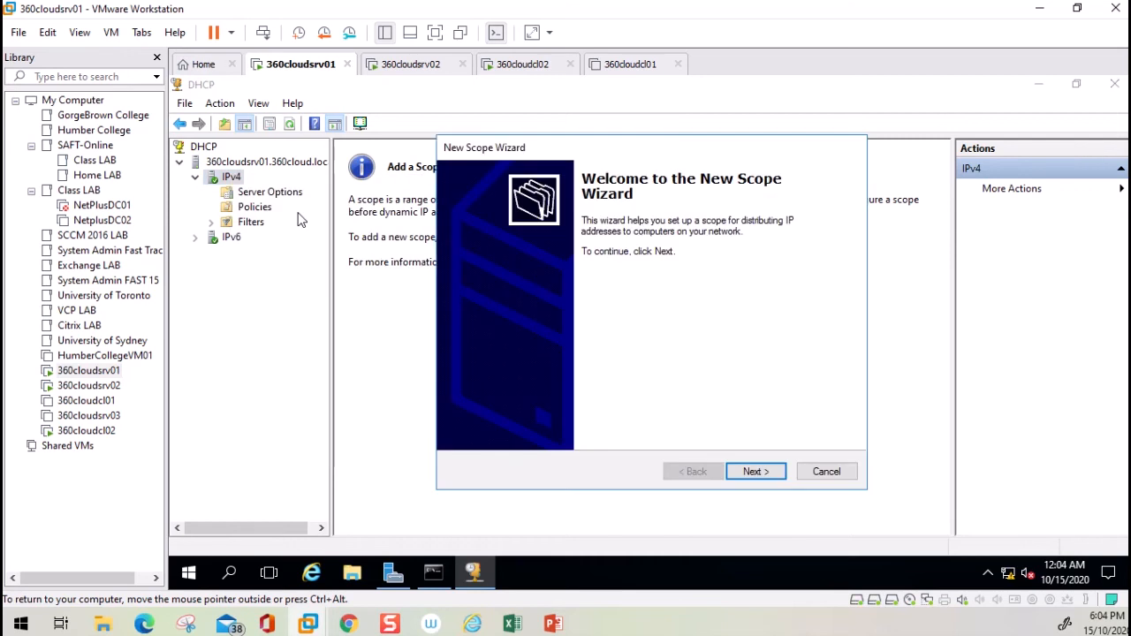
{"action": "left_click", "coordinate": [756, 472]}
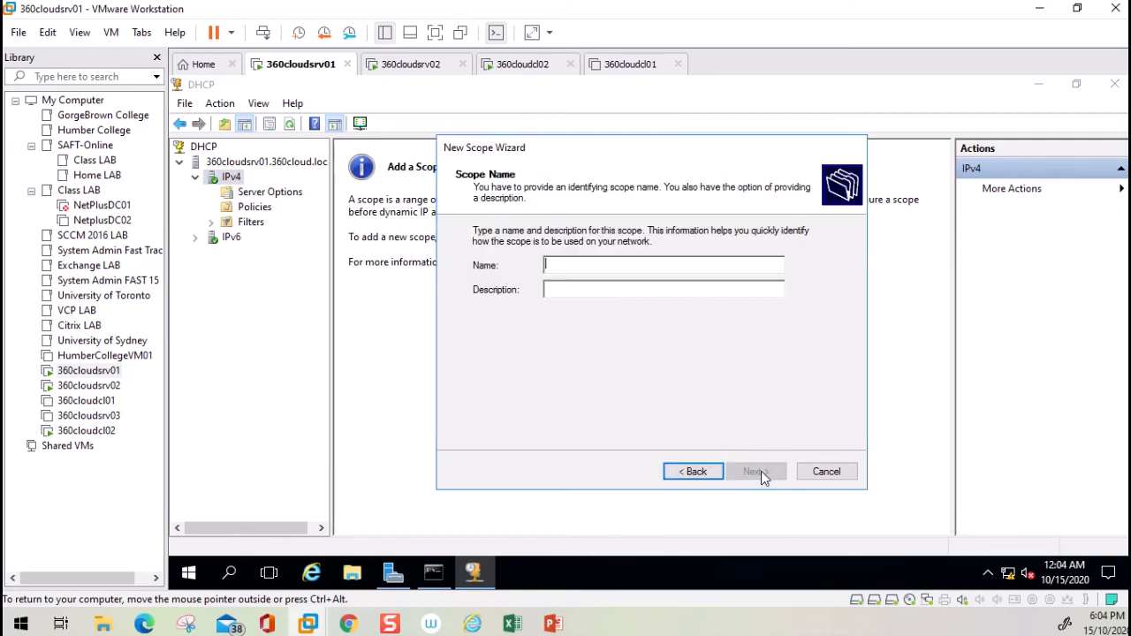
{"action": "type", "text": "360cloud"}
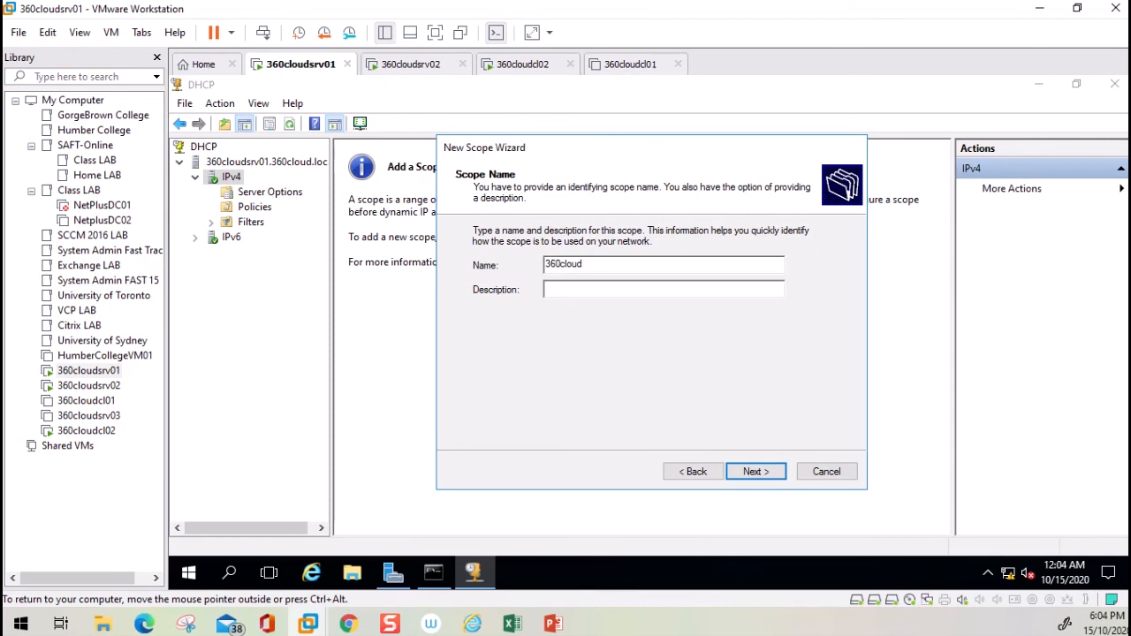
{"action": "type", "text": "maiunoffice"}
{"action": "key", "text": "BackSpace"}
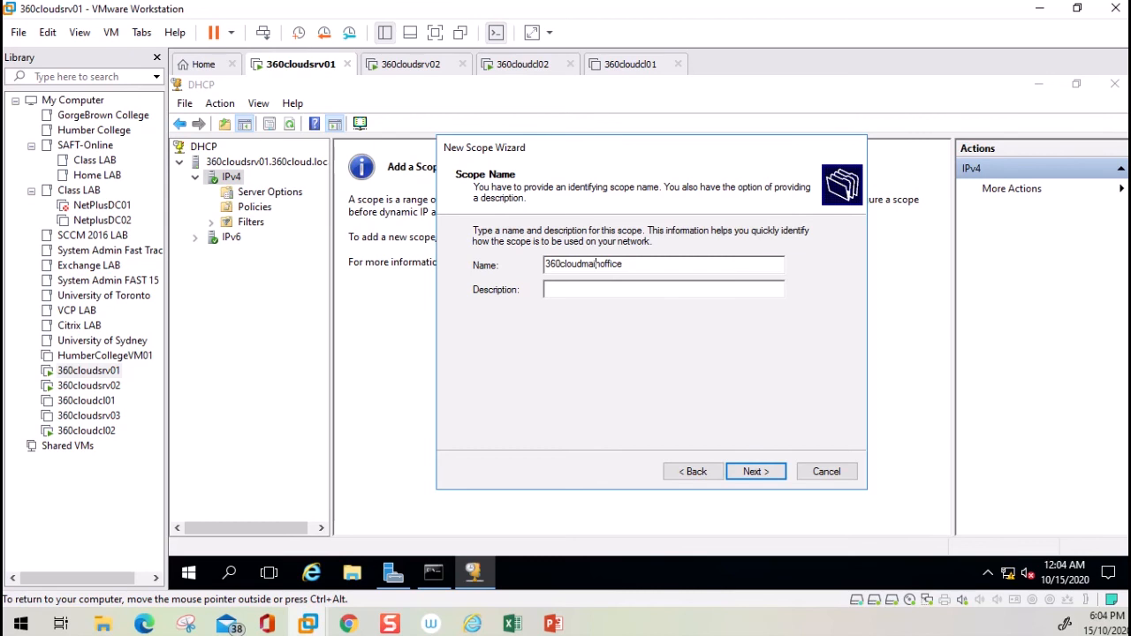
{"action": "left_click", "coordinate": [762, 476]}
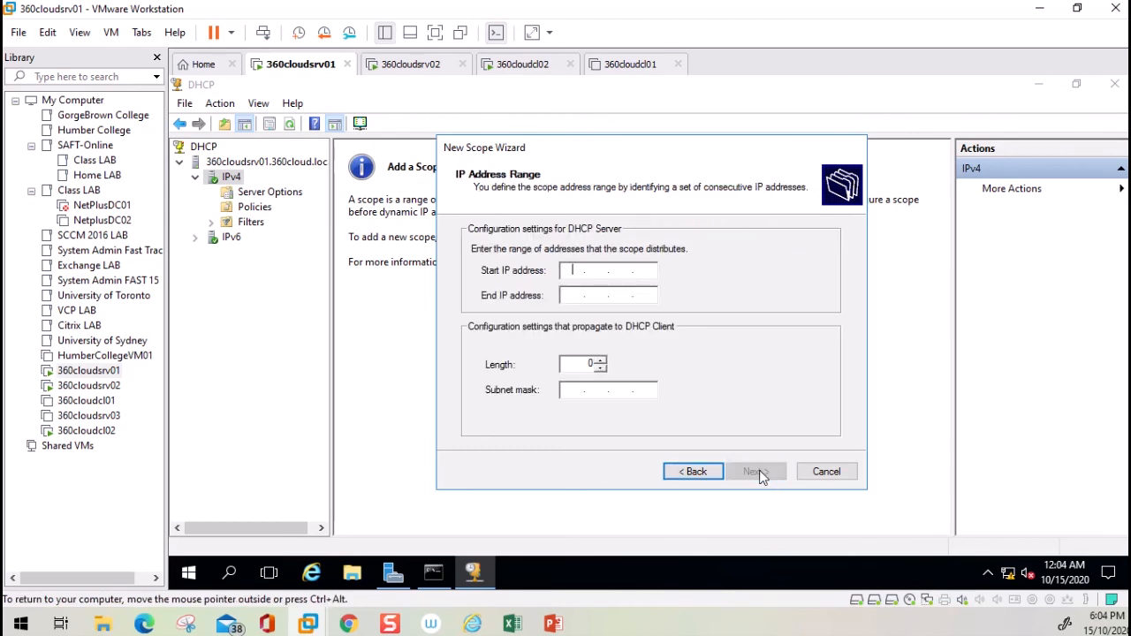
- Set the scope's address range from 192.168.10.1 to 192.168.10.254 with the default 24-bit subnet mask
{"action": "type", "text": "192 . 168 . 101"}
{"action": "key", "text": "BackSpace"}
{"action": "type", "text": ".1"}
{"action": "key", "text": "Tab"}
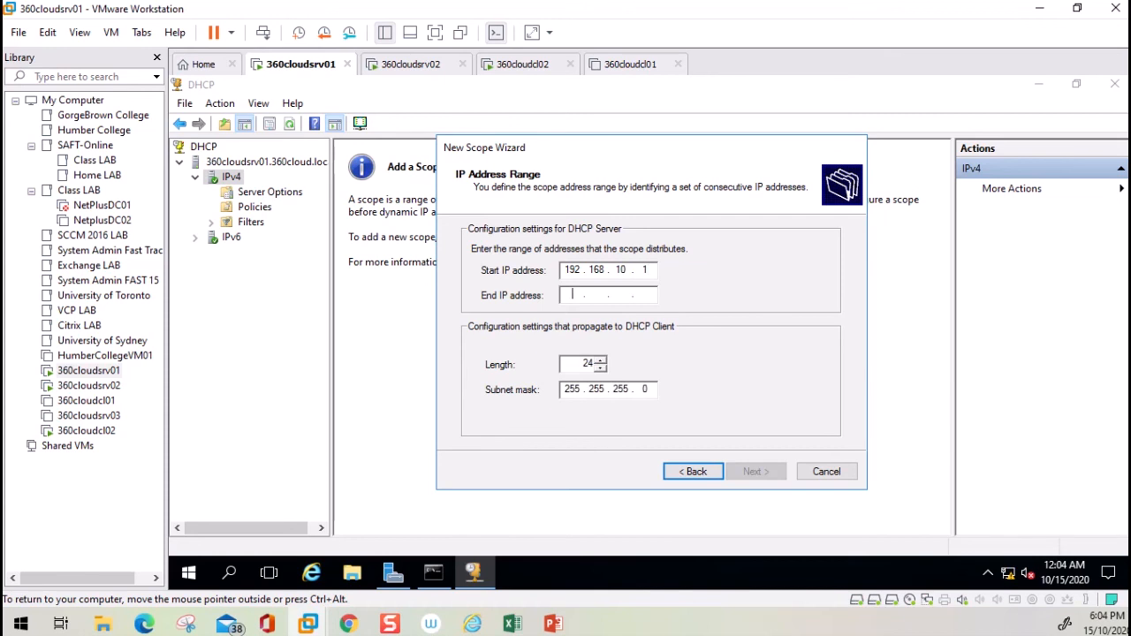
{"action": "type", "text": "192 . 168 . "}
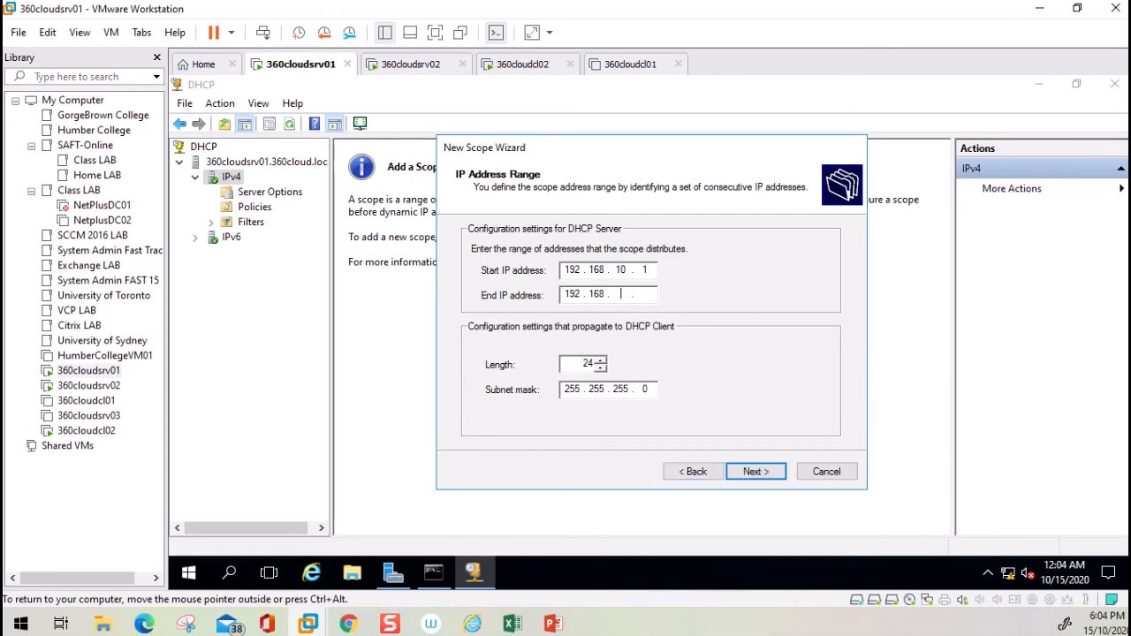
{"action": "type", "text": "10 . 254"}
{"action": "key", "text": "Tab"}
{"action": "left_click", "coordinate": [755, 474]}
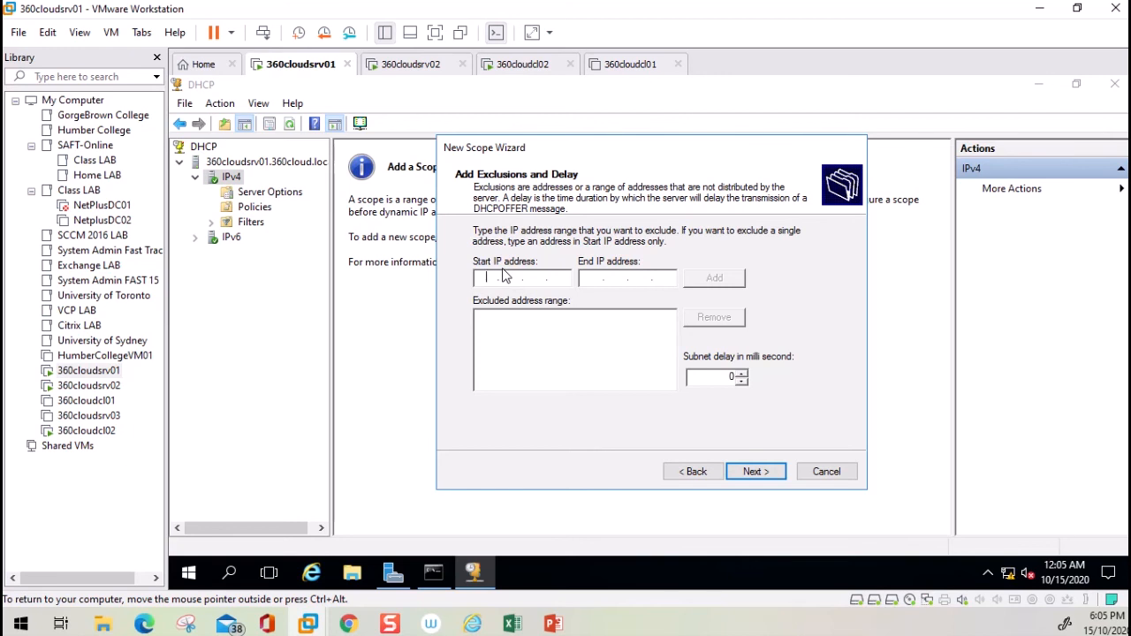
- Add an exclusion range from 192.168.10.1 to 192.168.10.20 to the new scope
{"action": "type", "text": "192.168."}
{"action": "type", "text": "10.1"}
{"action": "type", "text": "192.168."}
{"action": "type", "text": "1"}
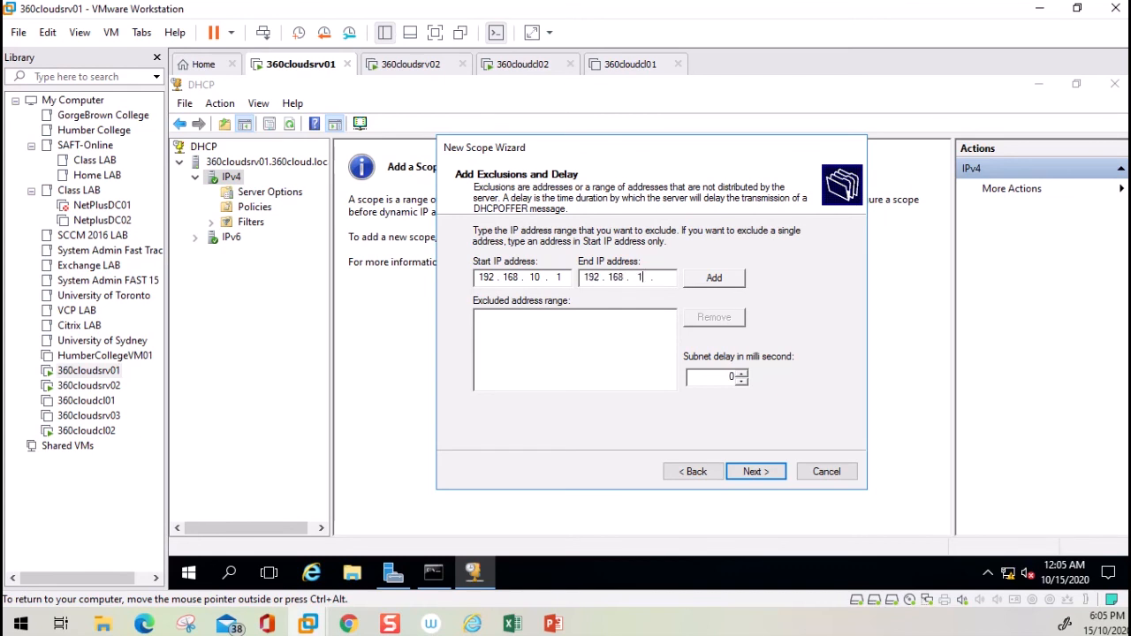
{"action": "type", "text": "0.20"}
{"action": "left_click", "coordinate": [713, 280]}
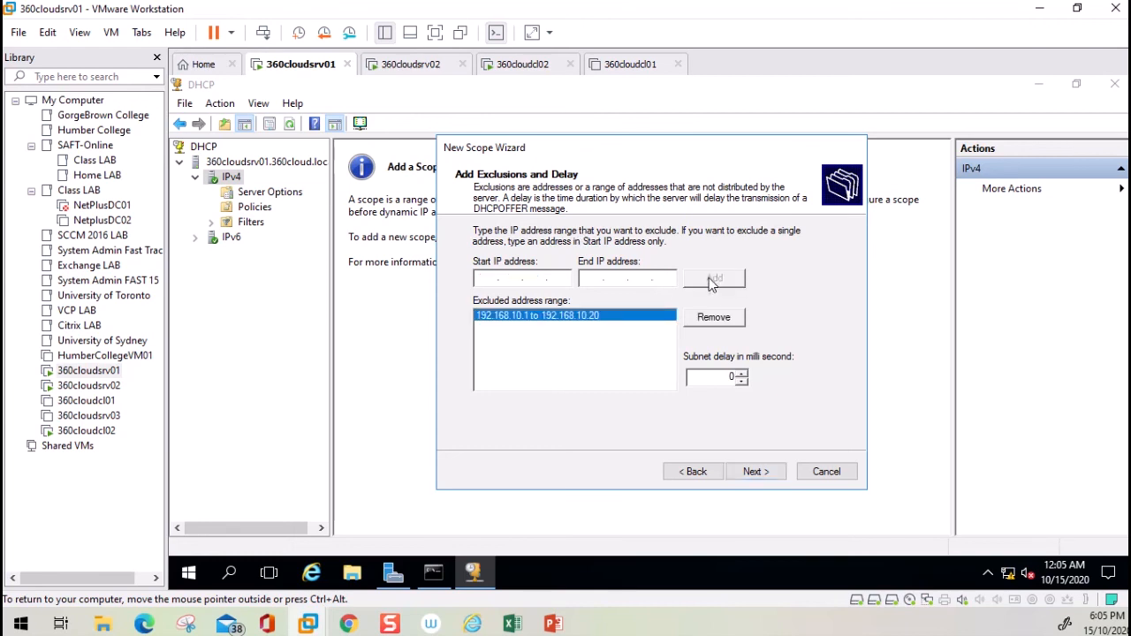
- Add a second exclusion range from 192.168.10.240 to 192.168.10.254 to the scope
{"action": "left_click", "coordinate": [490, 284]}
{"action": "type", "text": "192 . 168 . 10 . 240"}
{"action": "key", "text": "Tab"}
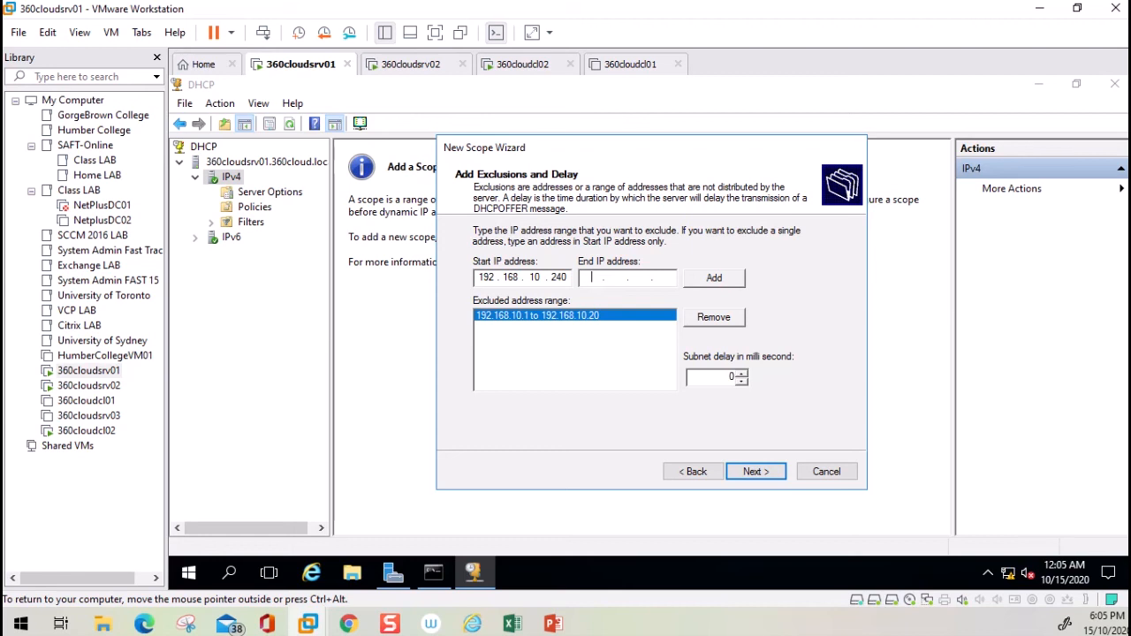
{"action": "type", "text": "192168"}
{"action": "type", "text": "10 . 254"}
{"action": "left_click", "coordinate": [718, 279]}
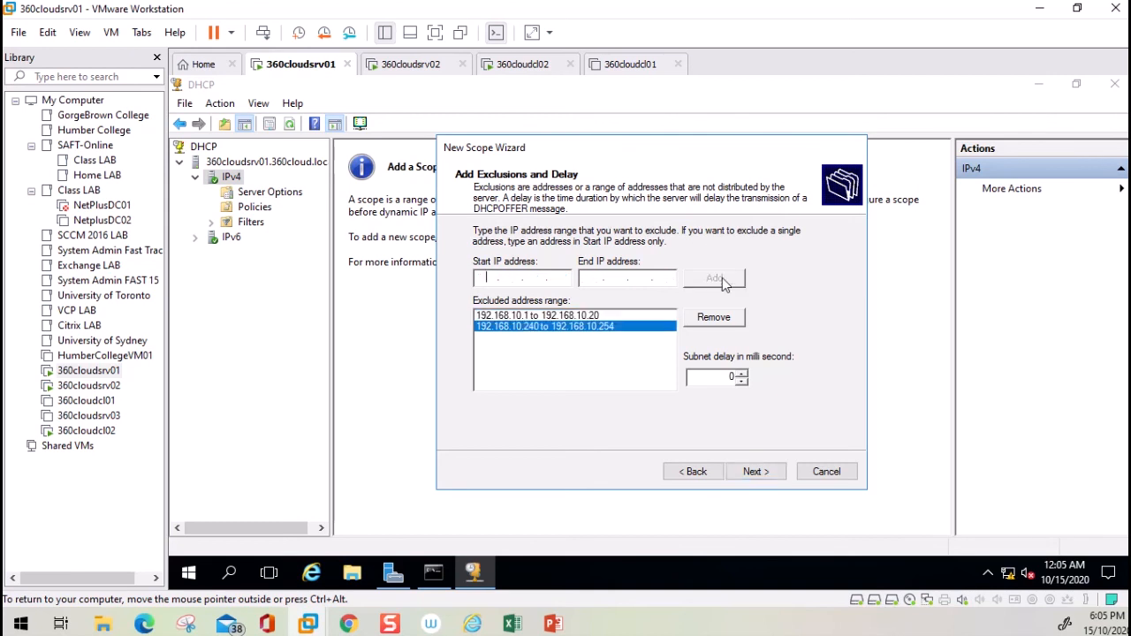
- Accept the default lease duration of 8 days and choose not to configure the scope's DHCP options now
{"action": "left_click", "coordinate": [753, 474]}
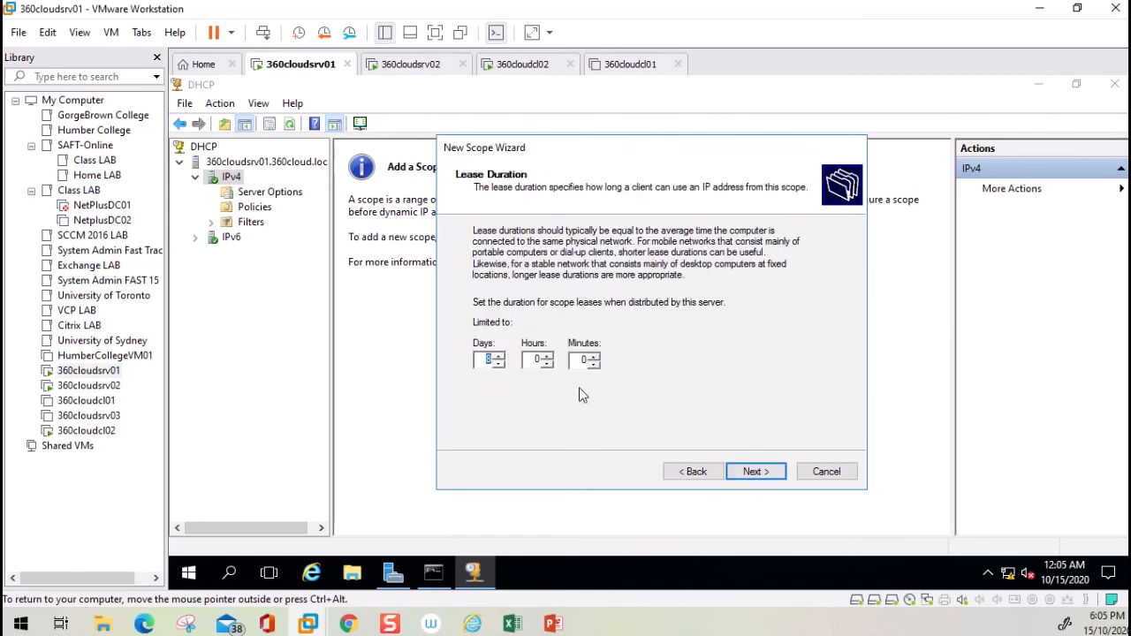
{"action": "left_click", "coordinate": [759, 478]}
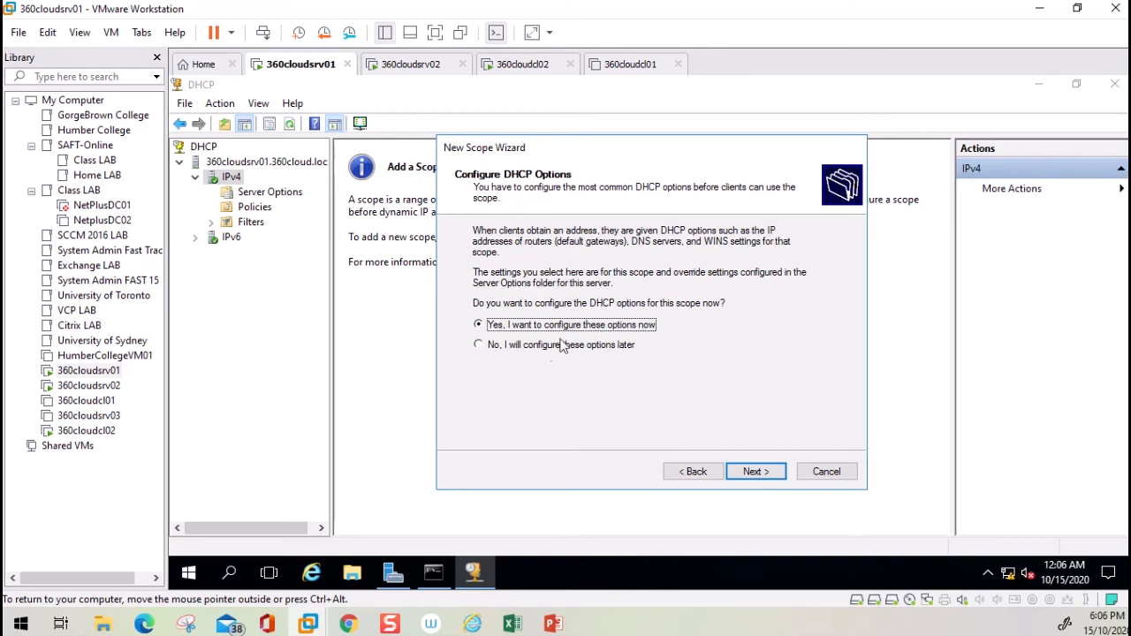
{"action": "left_click", "coordinate": [500, 355]}
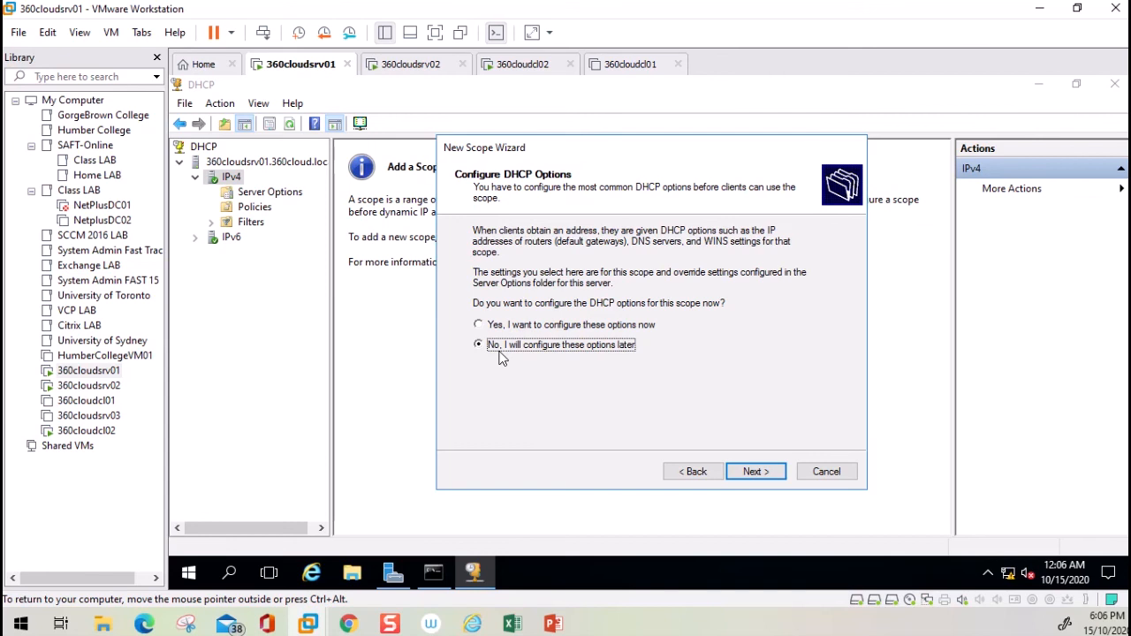
- Configure the scope's options now: leave the router and WINS servers empty, and keep parent domain 360cloud.local with DNS server 192.168.10.10
{"action": "left_click", "coordinate": [529, 327]}
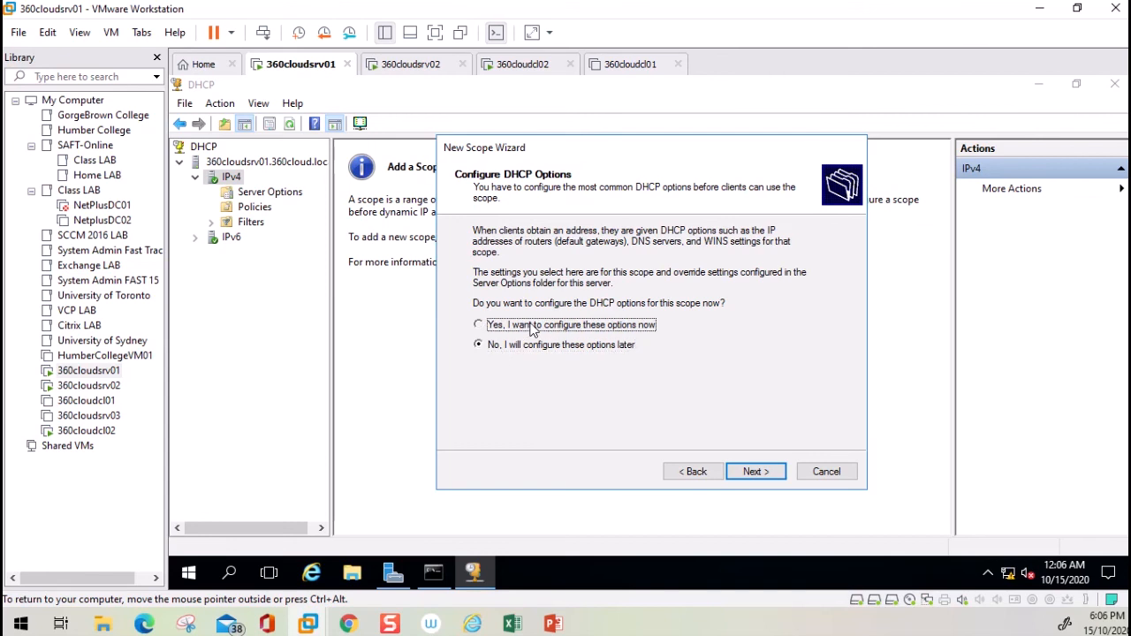
{"action": "left_click", "coordinate": [757, 473]}
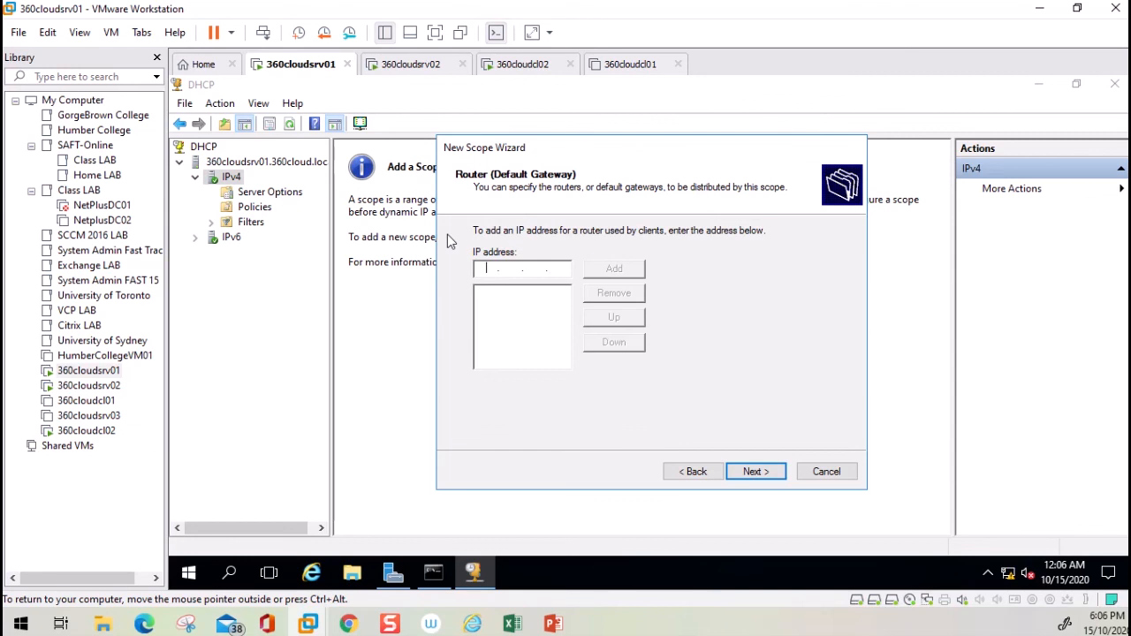
{"action": "left_click", "coordinate": [775, 471]}
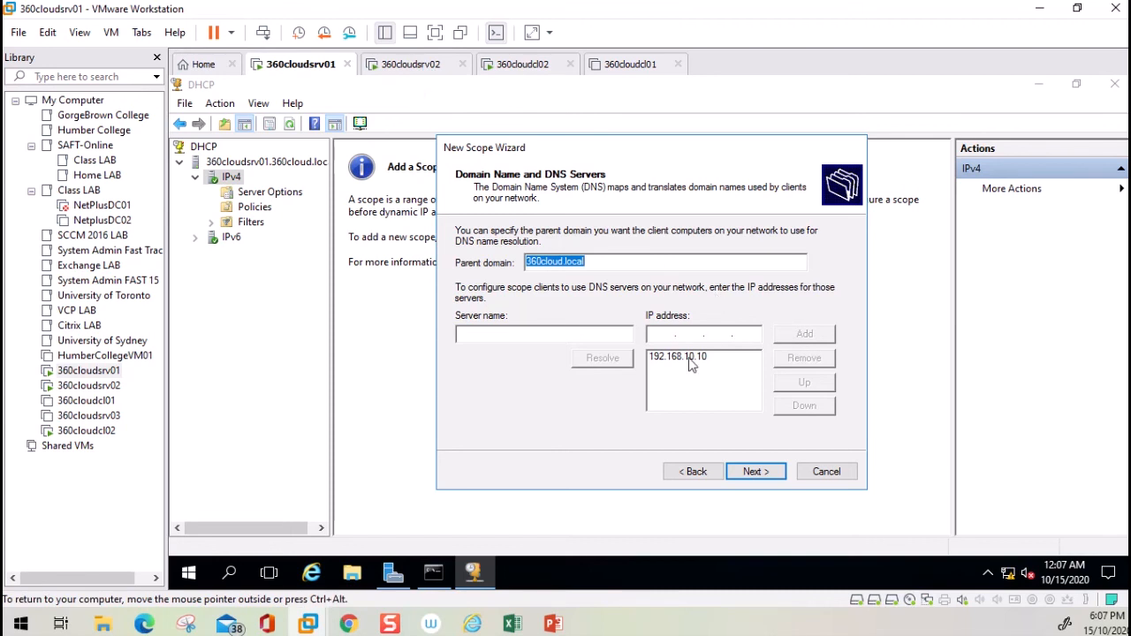
{"action": "left_click", "coordinate": [766, 473]}
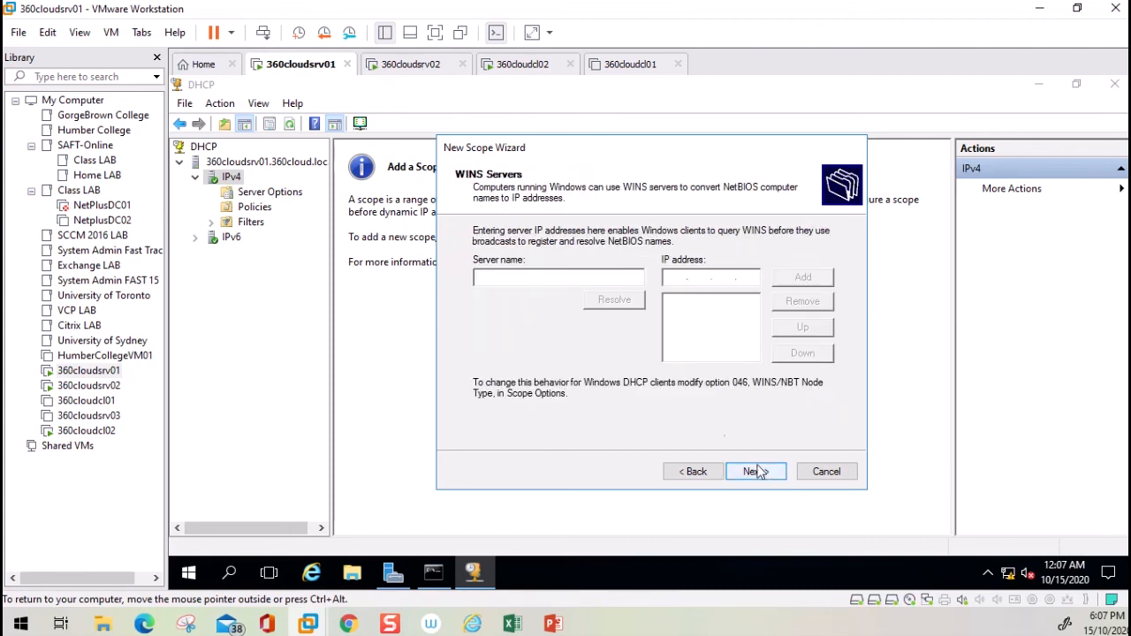
{"action": "left_click", "coordinate": [765, 473]}
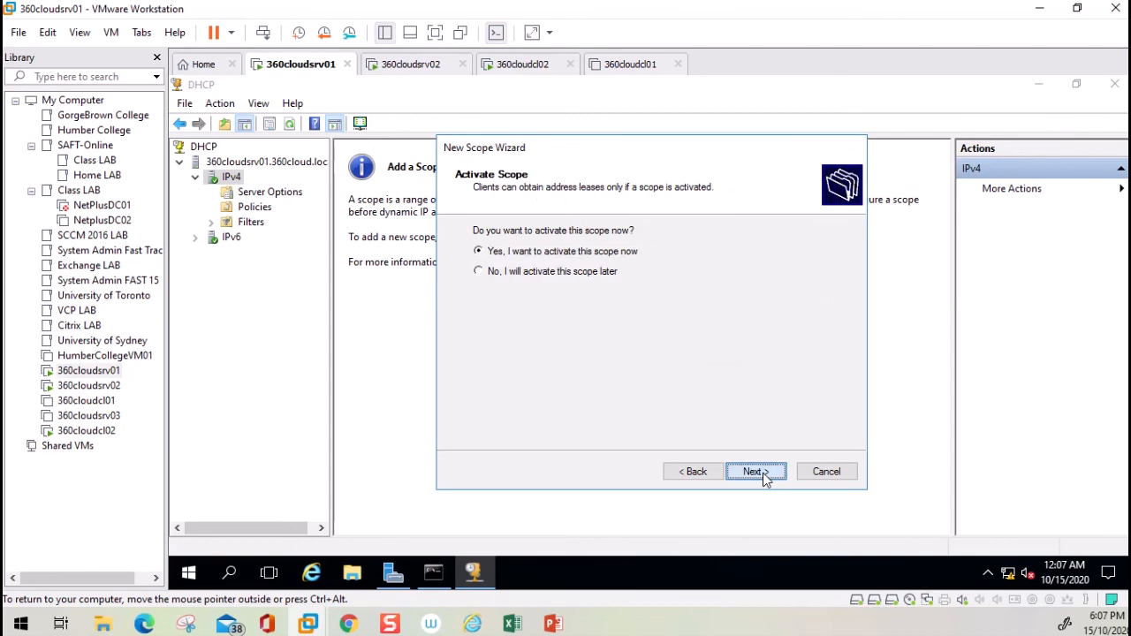
- Activate the new scope immediately, complete its creation and refresh the IPv4 node
{"action": "left_click", "coordinate": [765, 475]}
{"action": "left_click", "coordinate": [764, 475]}
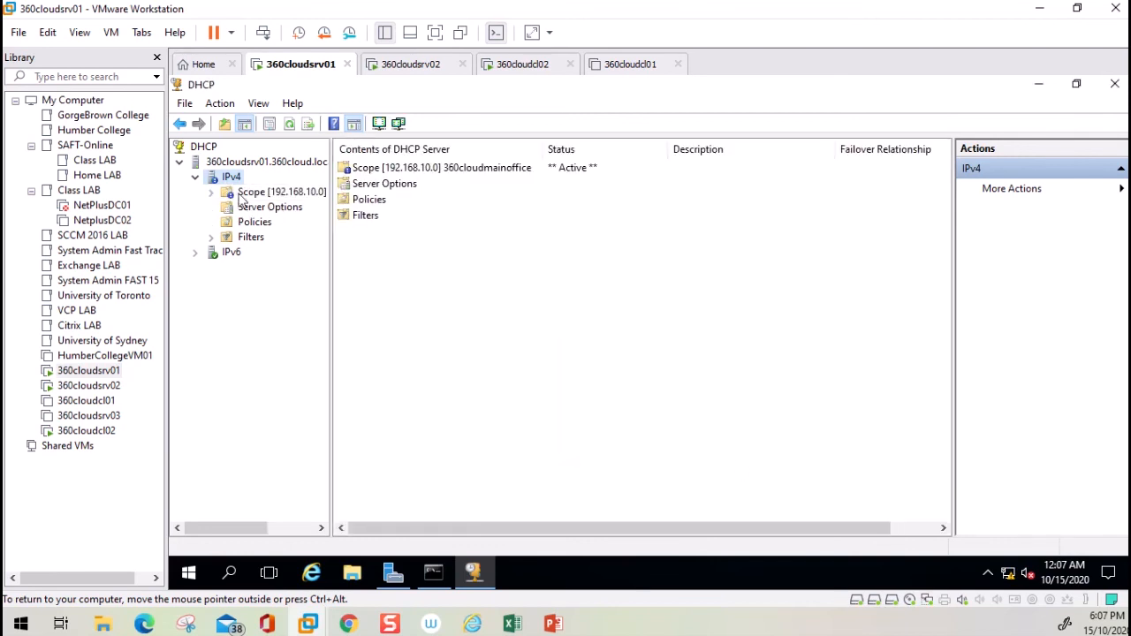
{"action": "left_click", "coordinate": [290, 125]}
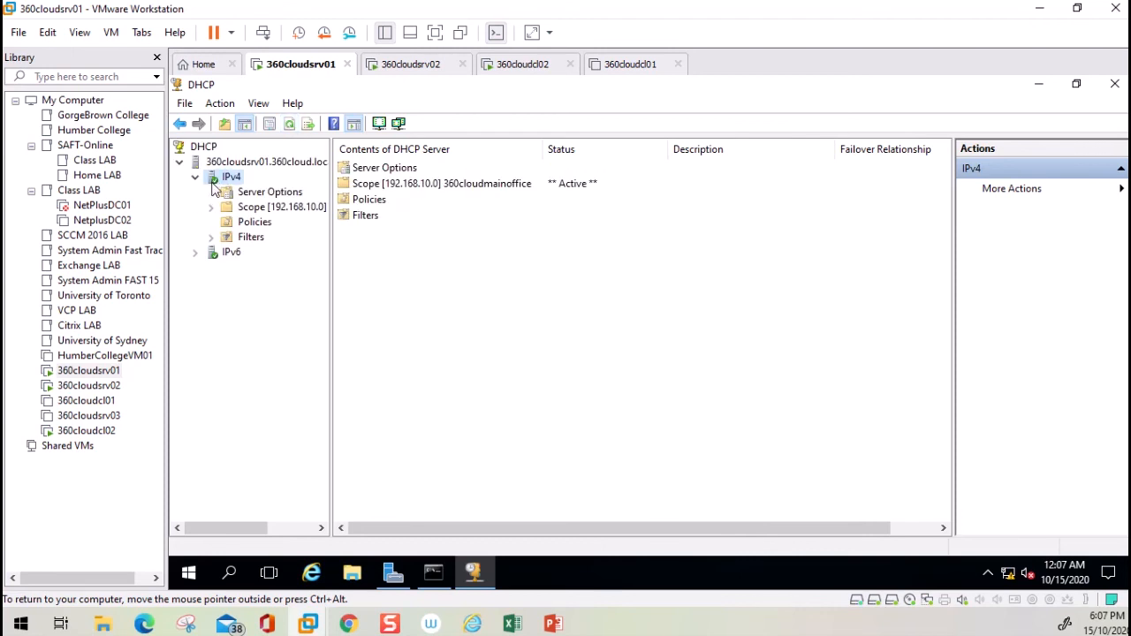
- Examine the server options, then the address pool and address leases of the 192.168.10.0 scope
{"action": "left_click", "coordinate": [243, 194]}
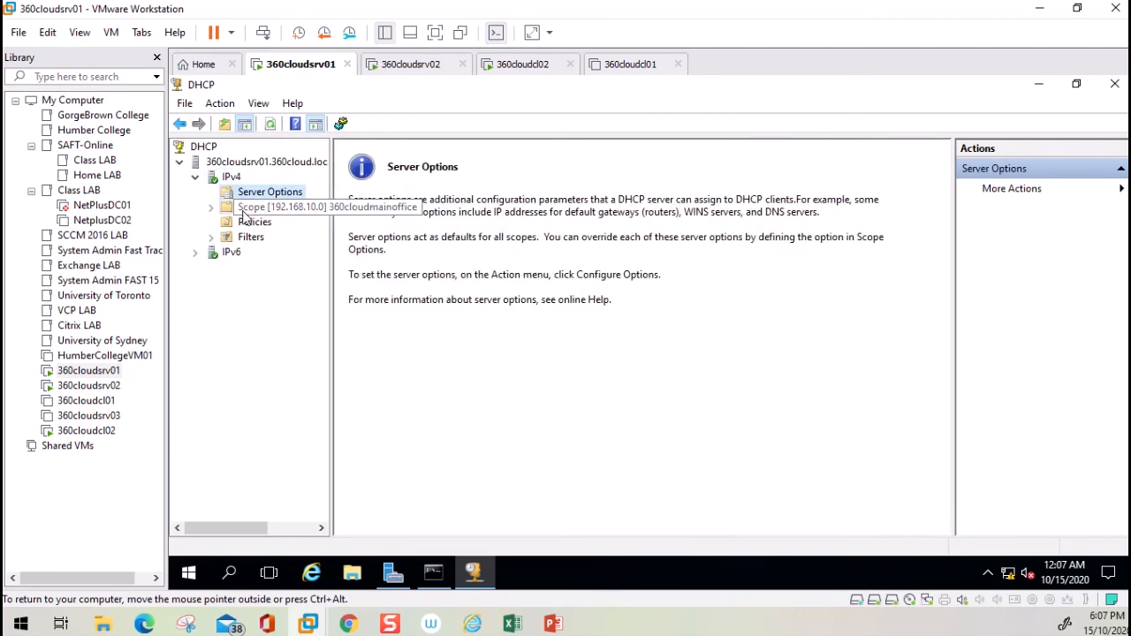
{"action": "left_click", "coordinate": [243, 212]}
{"action": "left_click", "coordinate": [212, 208]}
{"action": "left_click", "coordinate": [212, 209]}
{"action": "left_click", "coordinate": [213, 208]}
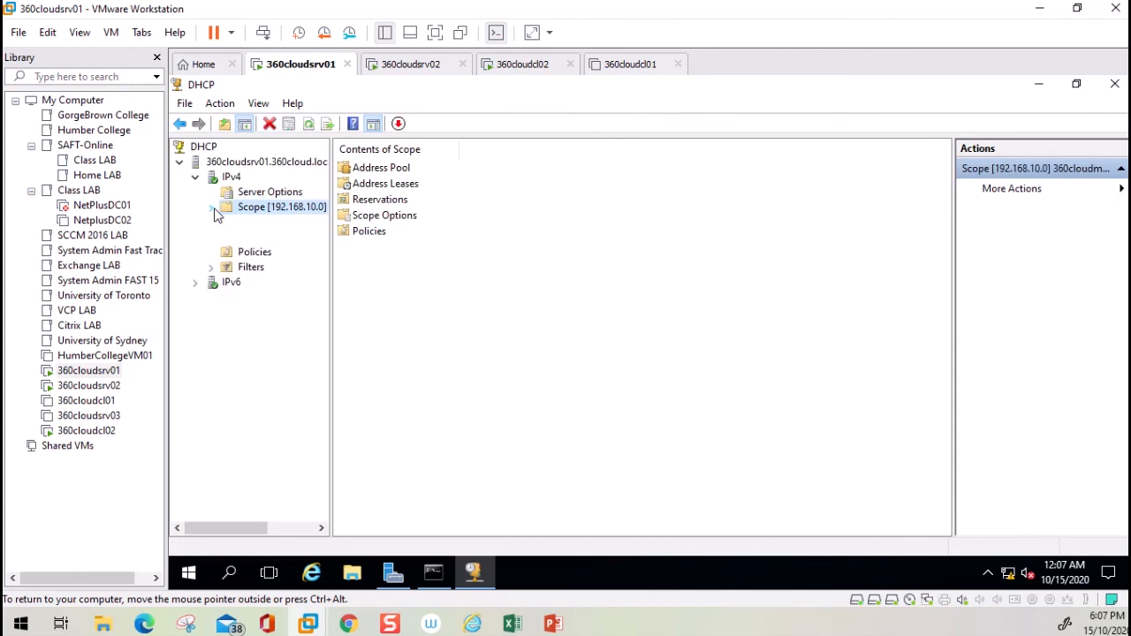
{"action": "left_click", "coordinate": [295, 224]}
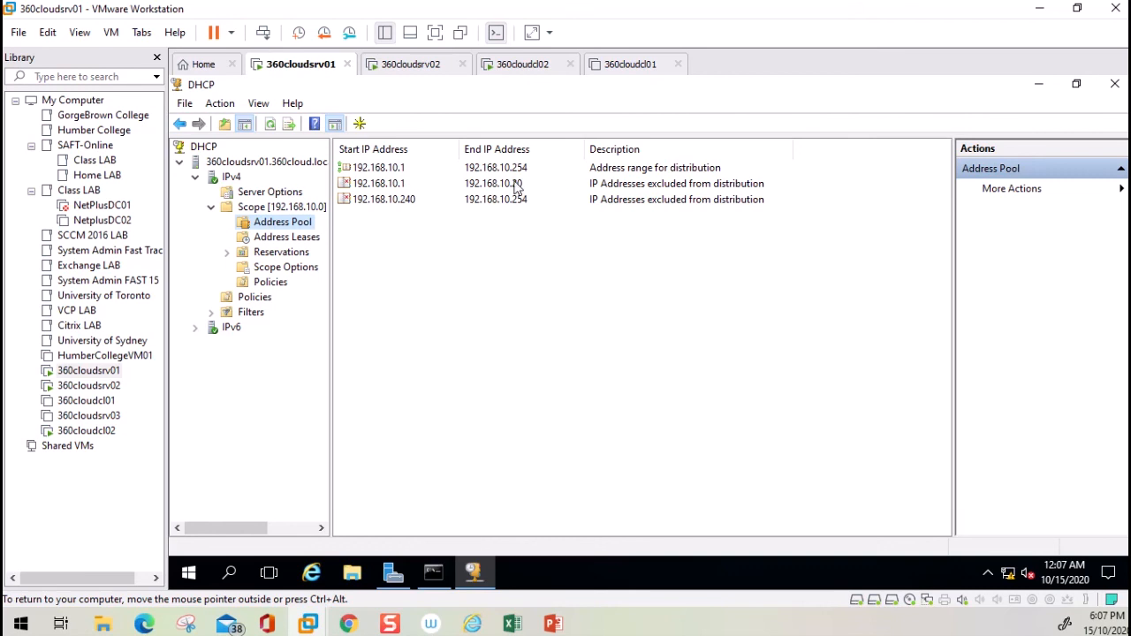
{"action": "left_click", "coordinate": [278, 241]}
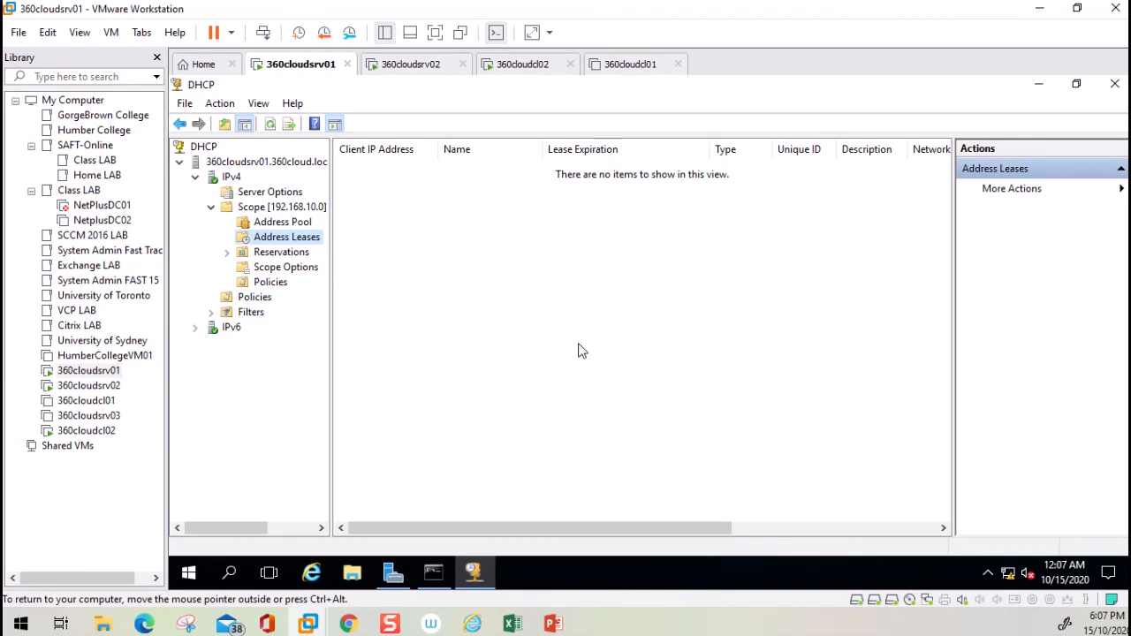
- Switch to the 360cloudcl02 virtual machine
{"action": "left_click", "coordinate": [513, 69]}
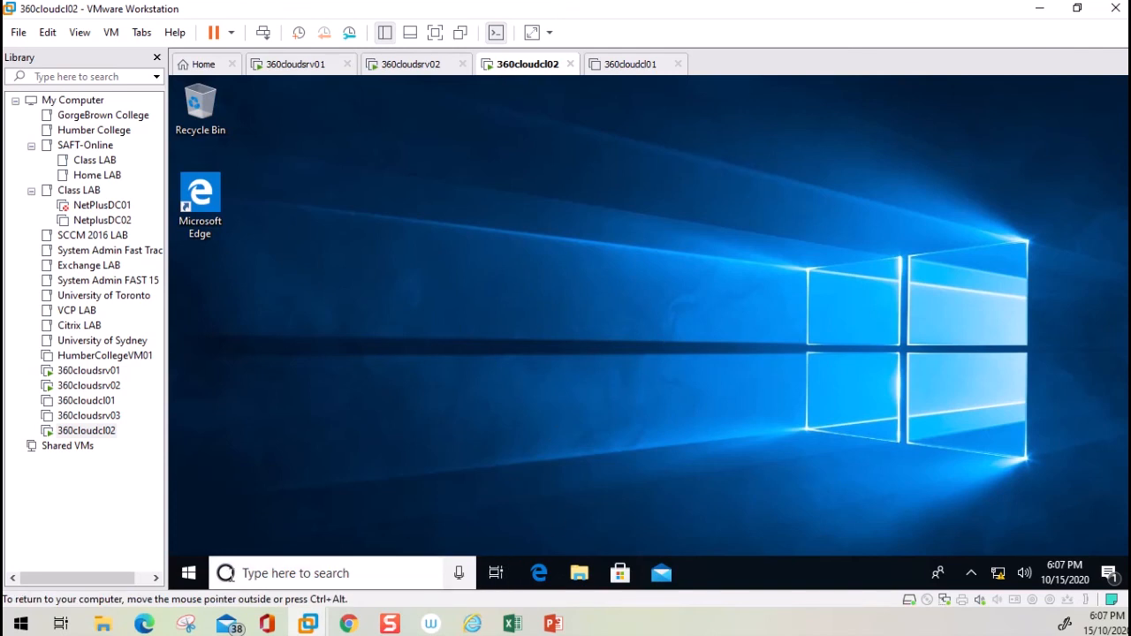
{"action": "left_click", "coordinate": [190, 575]}
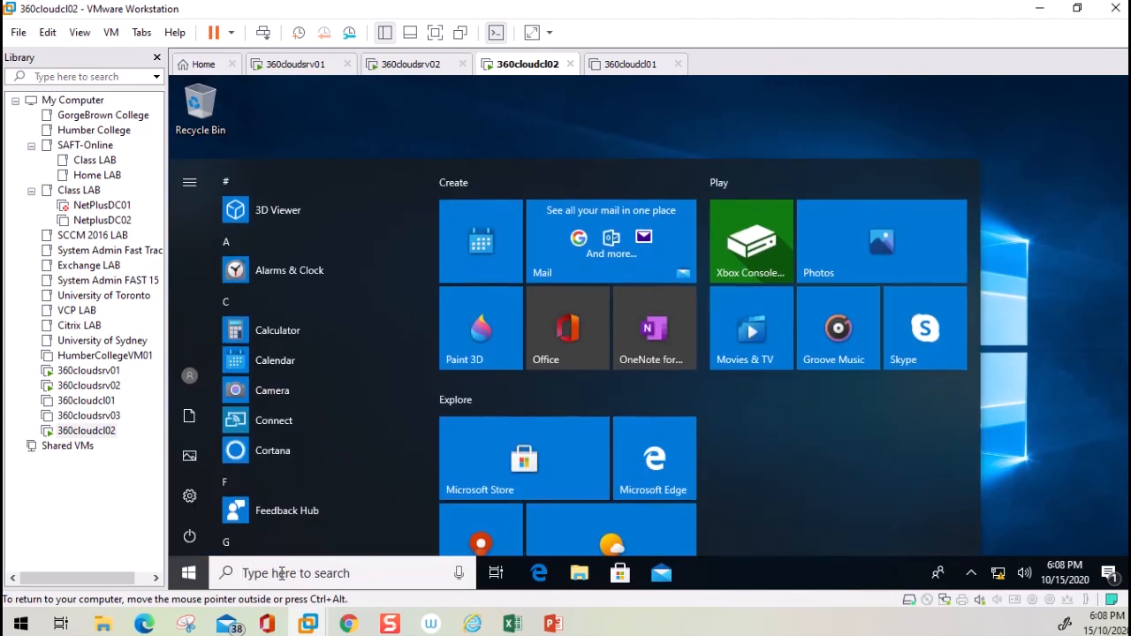
{"action": "type", "text": "cmd"}
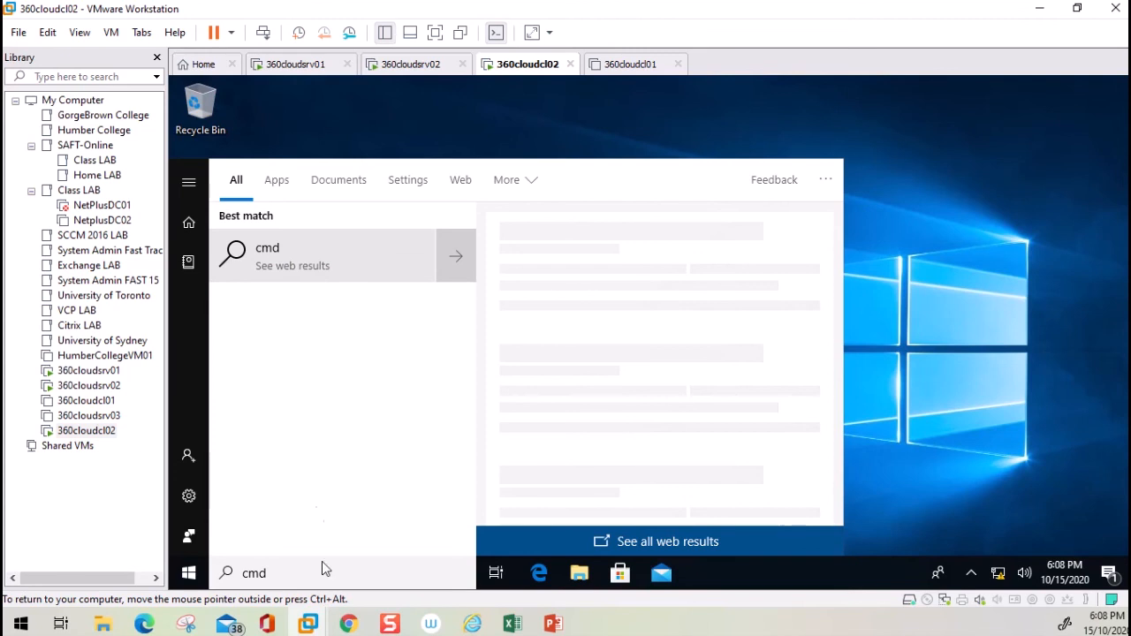
{"action": "key", "text": "Return"}
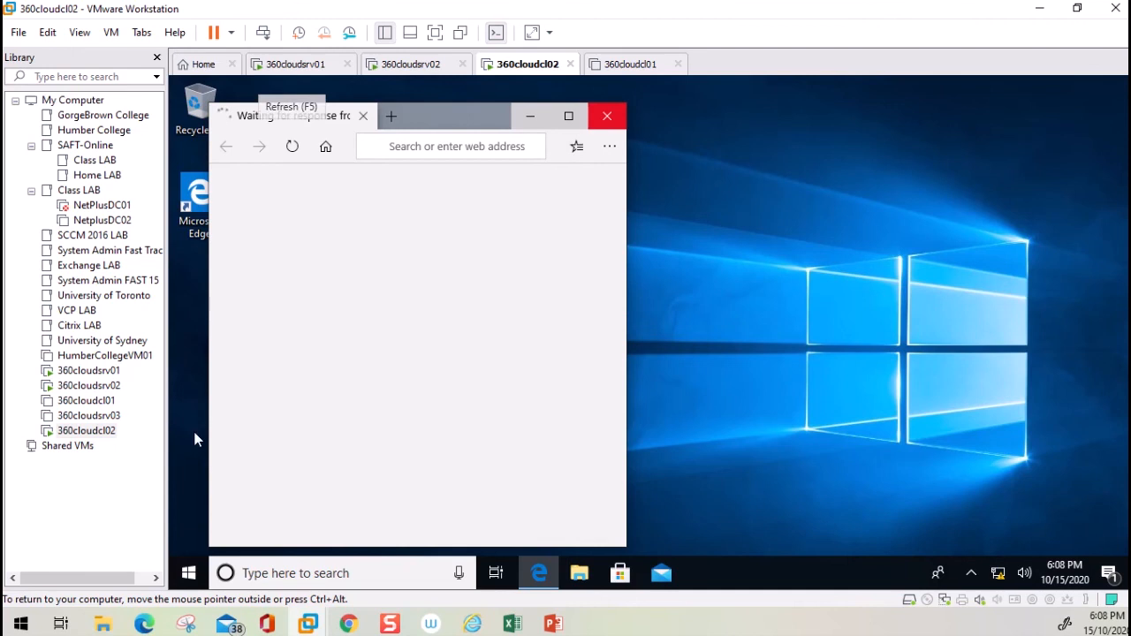
{"action": "left_click", "coordinate": [273, 579]}
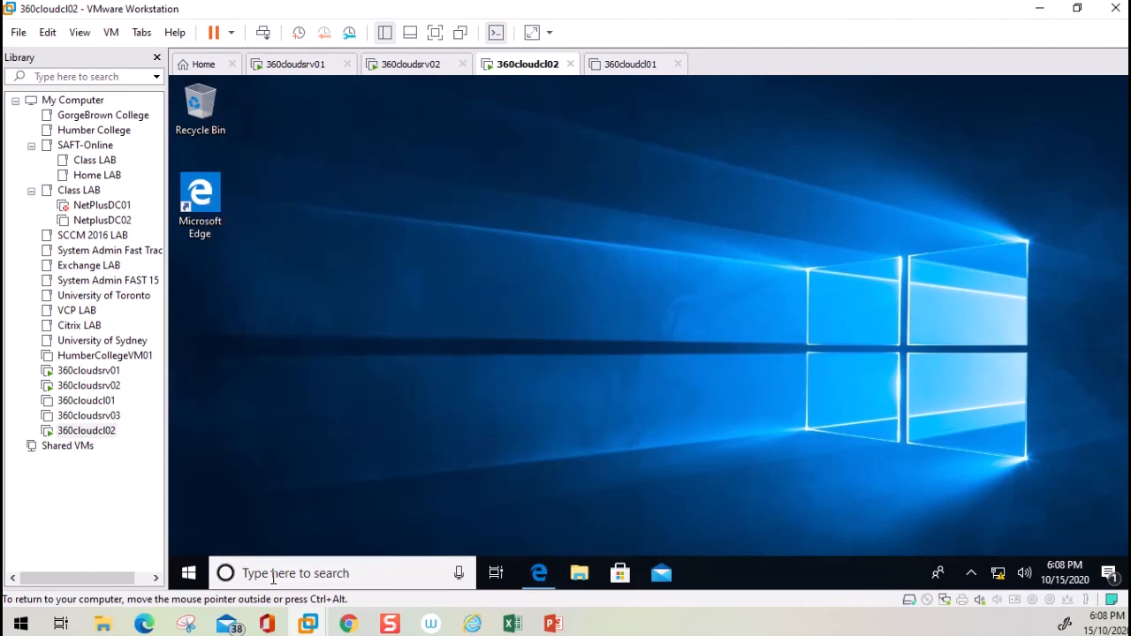
- Open Command Prompt on the client and run ipconfig to check its IP configuration
{"action": "left_click", "coordinate": [189, 575]}
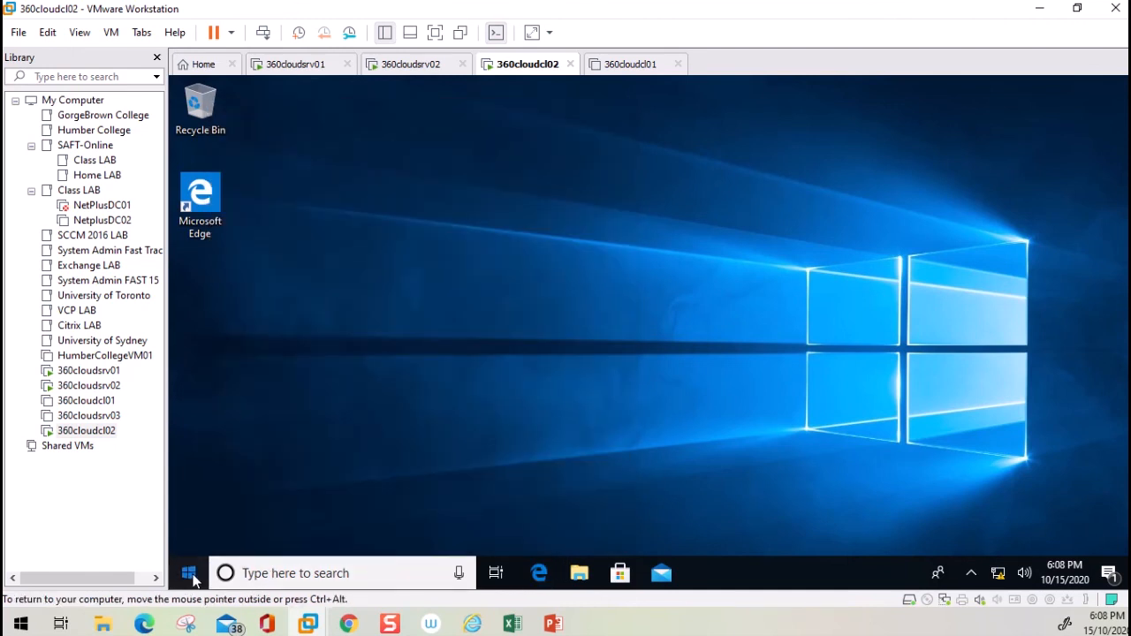
{"action": "type", "text": "cmd"}
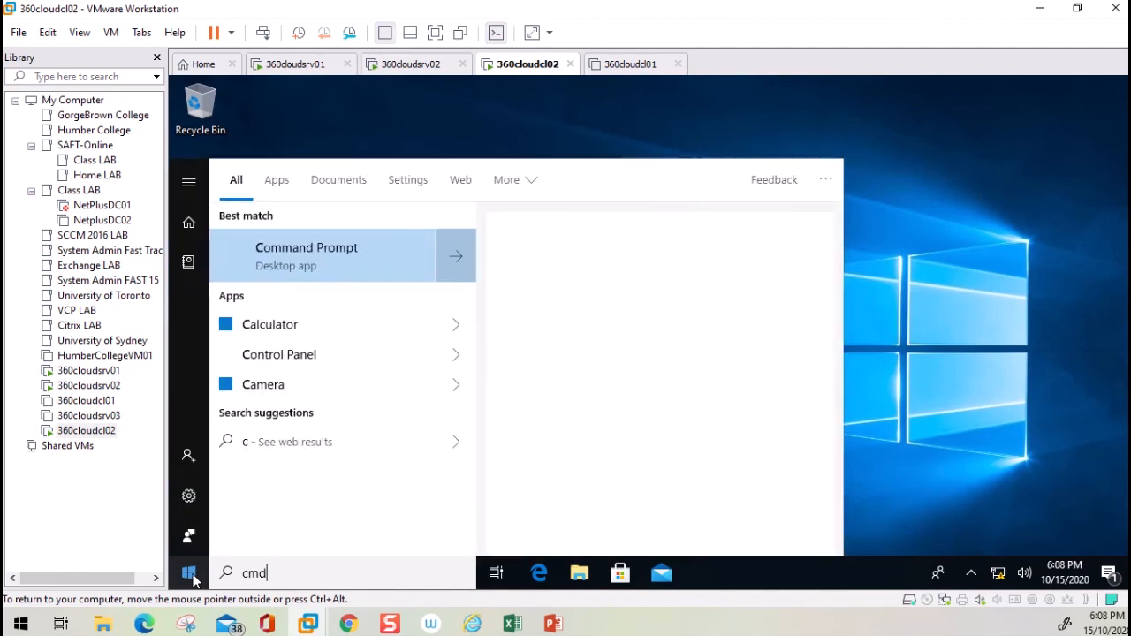
{"action": "left_click", "coordinate": [314, 252]}
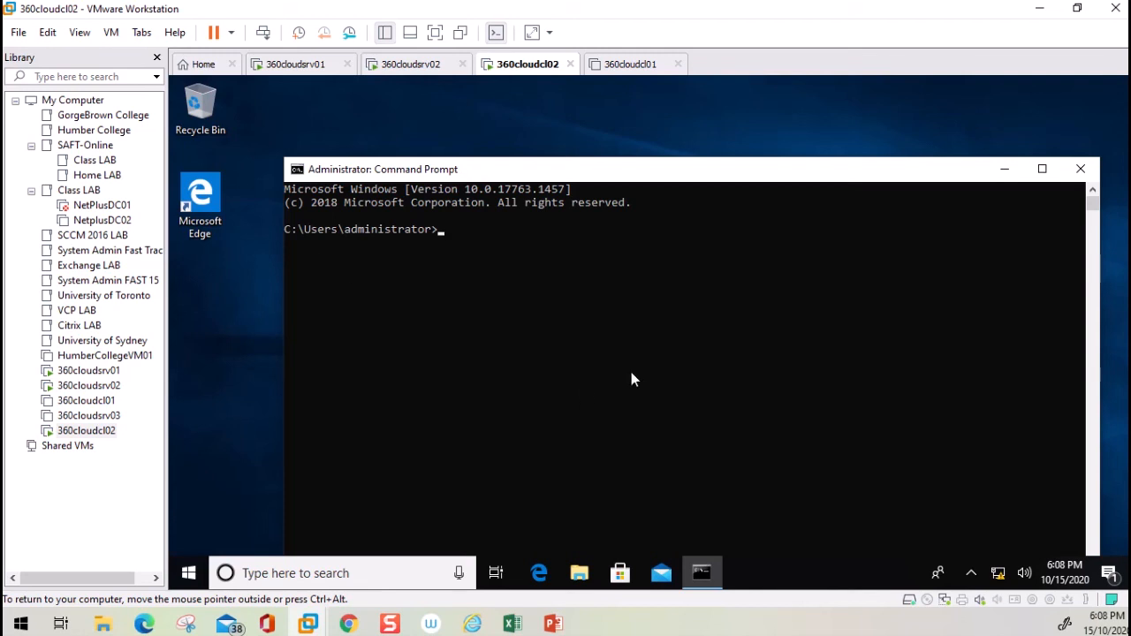
{"action": "left_click", "coordinate": [515, 257]}
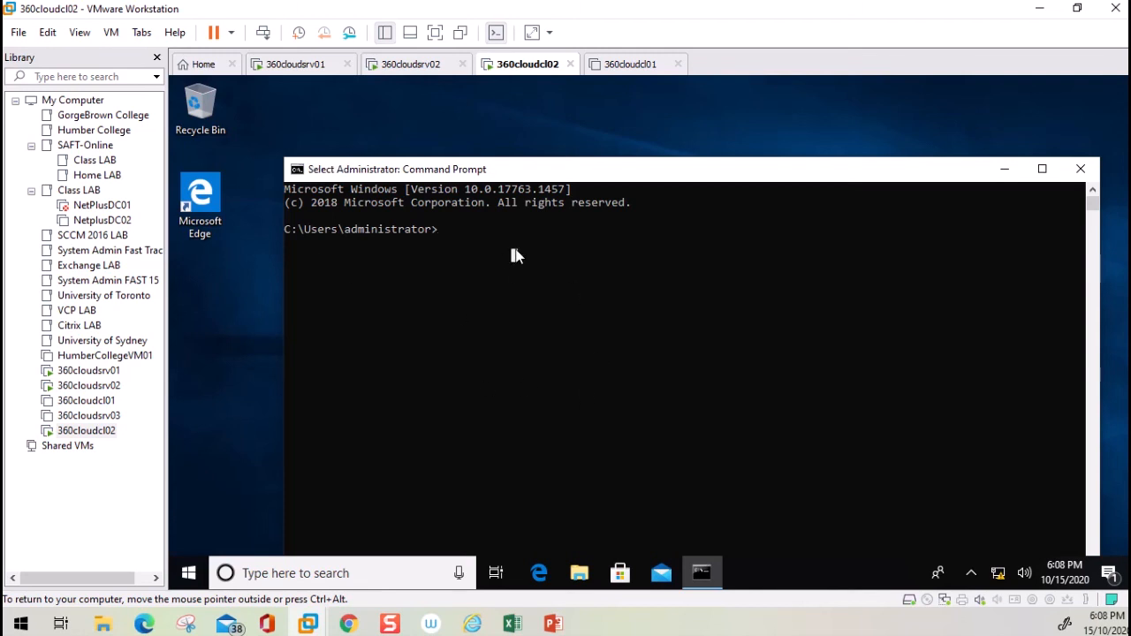
{"action": "type", "text": "ipconf"}
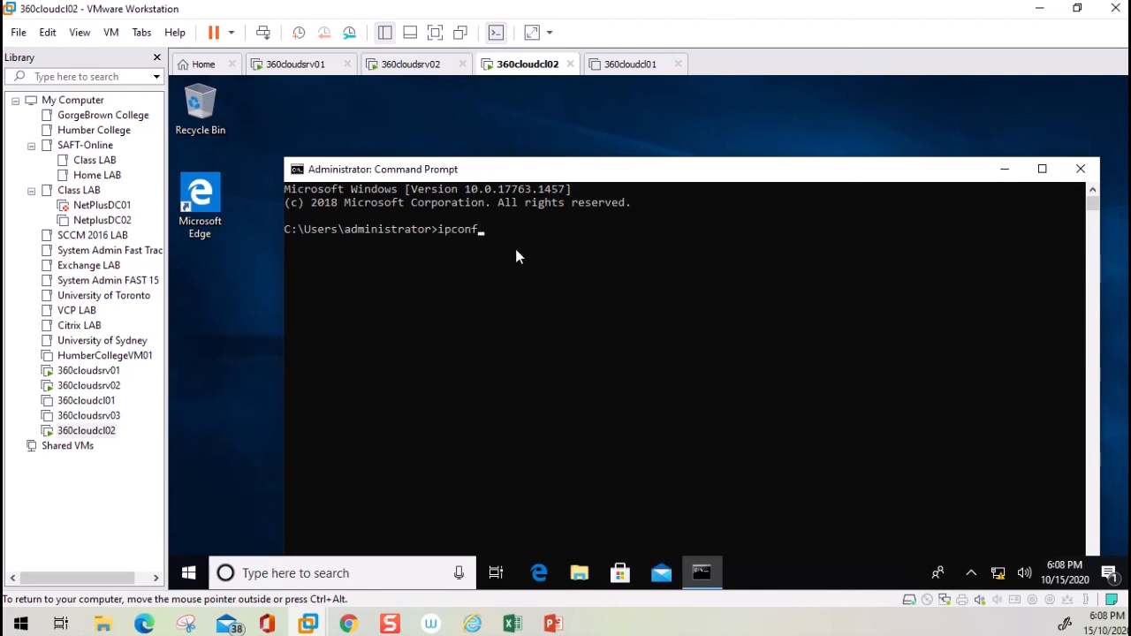
{"action": "type", "text": "ig"}
{"action": "key", "text": "Return"}
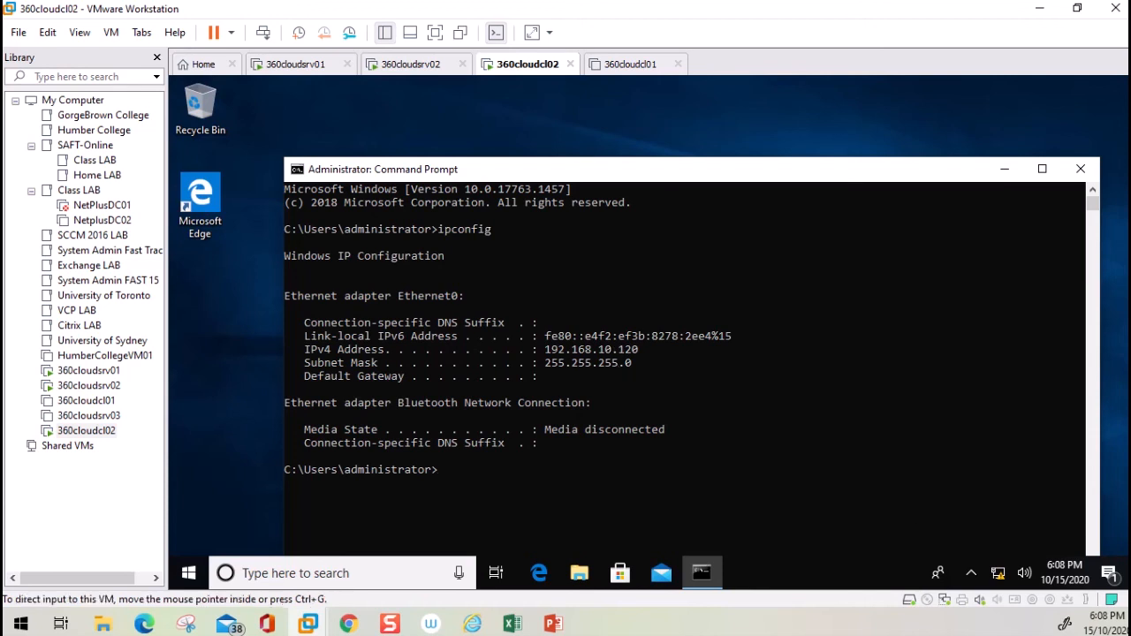
- Try to open the adapter options from the Ethernet network settings, and close Settings
{"action": "right_click", "coordinate": [1000, 575]}
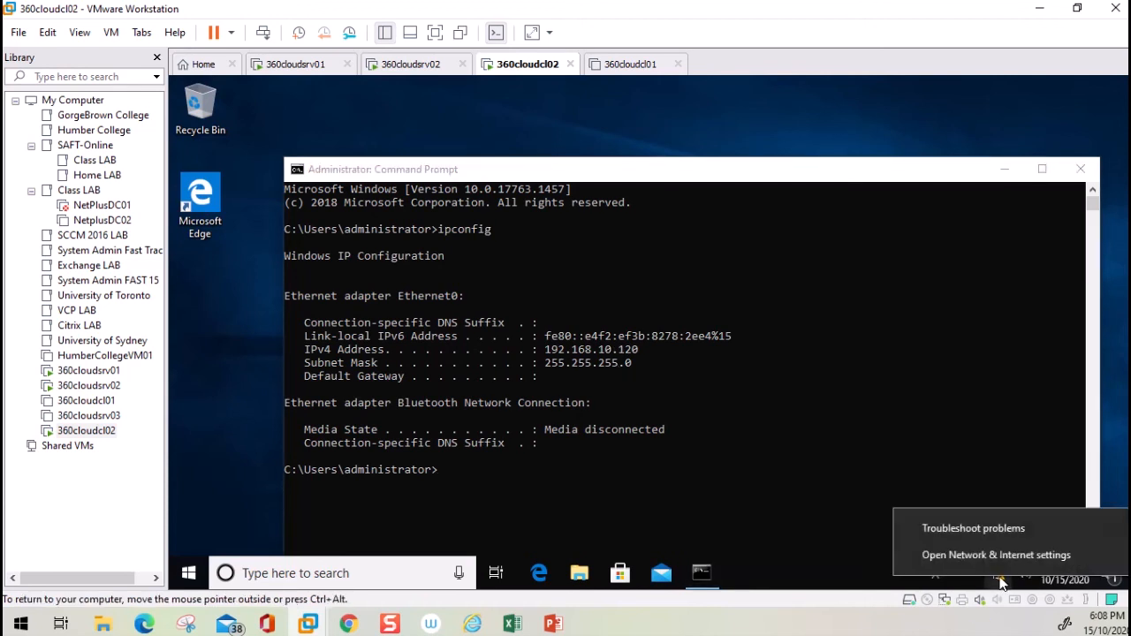
{"action": "left_click", "coordinate": [981, 555]}
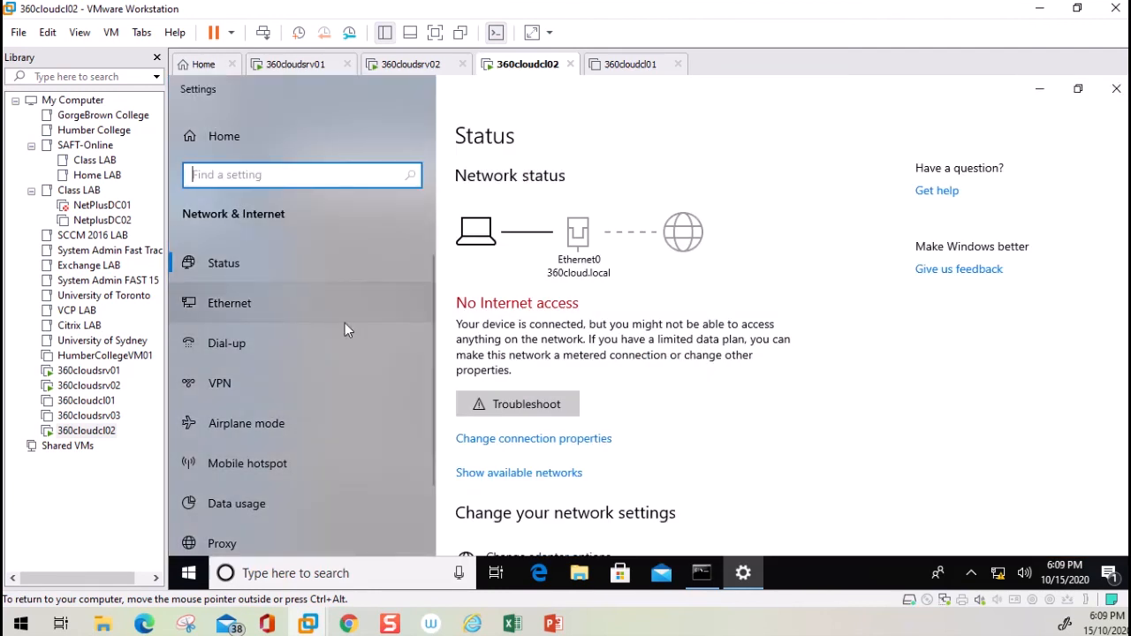
{"action": "left_click", "coordinate": [274, 305]}
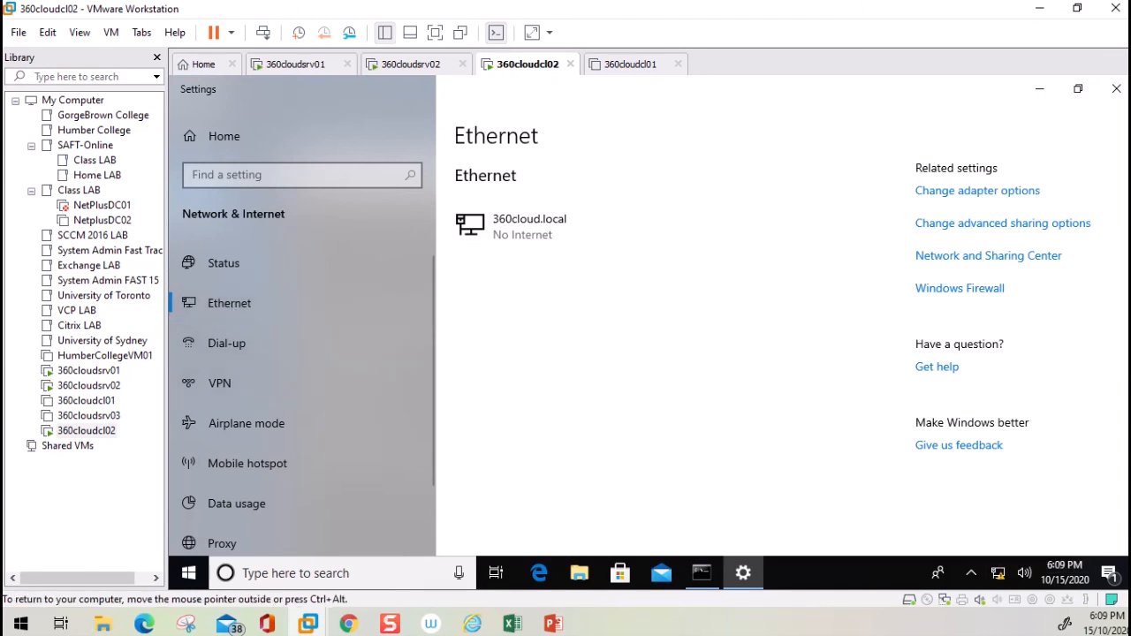
{"action": "left_click", "coordinate": [946, 196]}
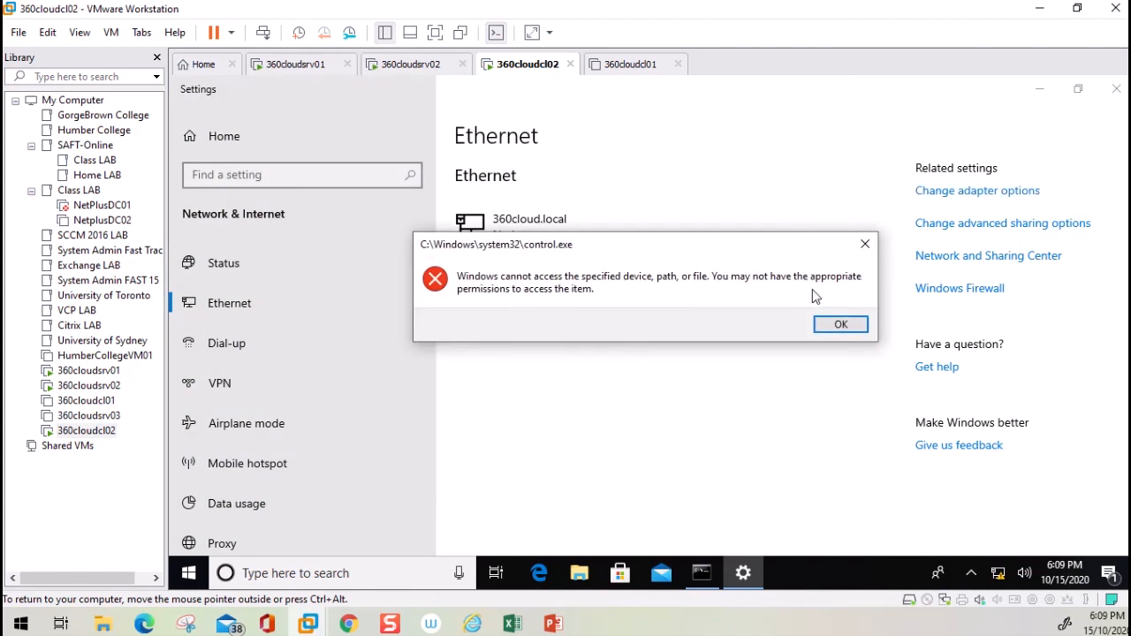
{"action": "left_click", "coordinate": [831, 325]}
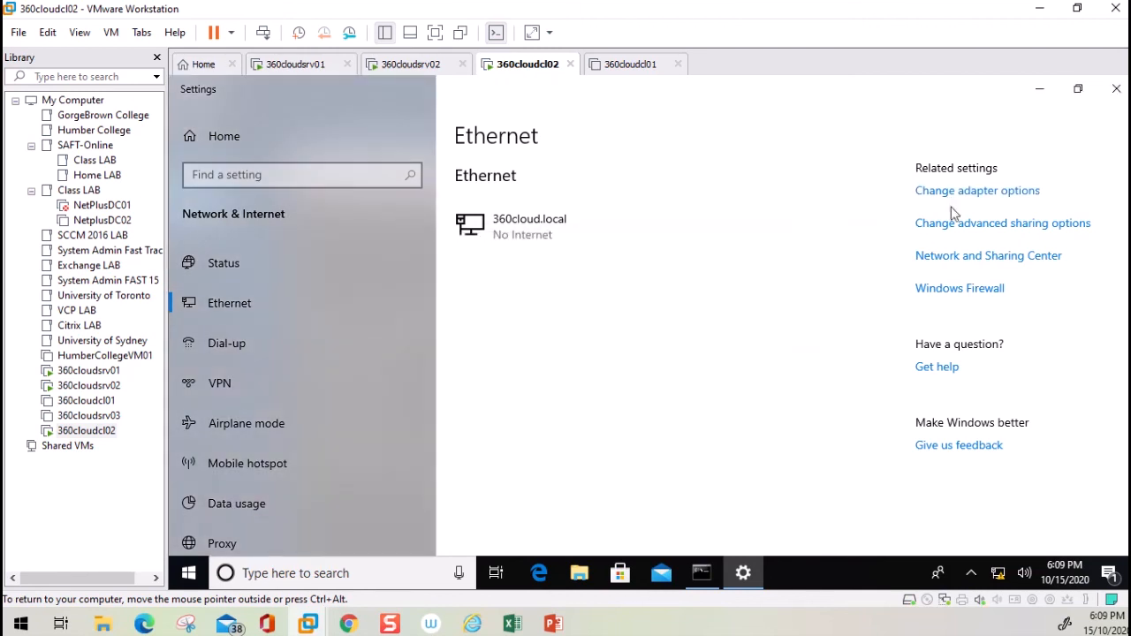
{"action": "left_click", "coordinate": [965, 192]}
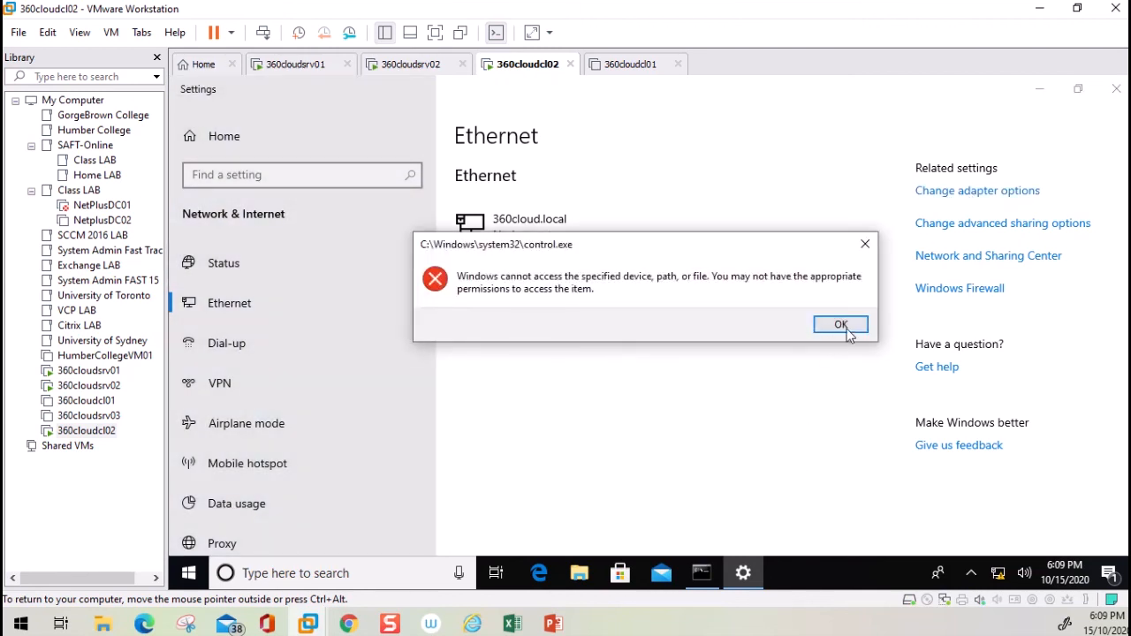
{"action": "left_click", "coordinate": [843, 326]}
{"action": "left_click", "coordinate": [1114, 89]}
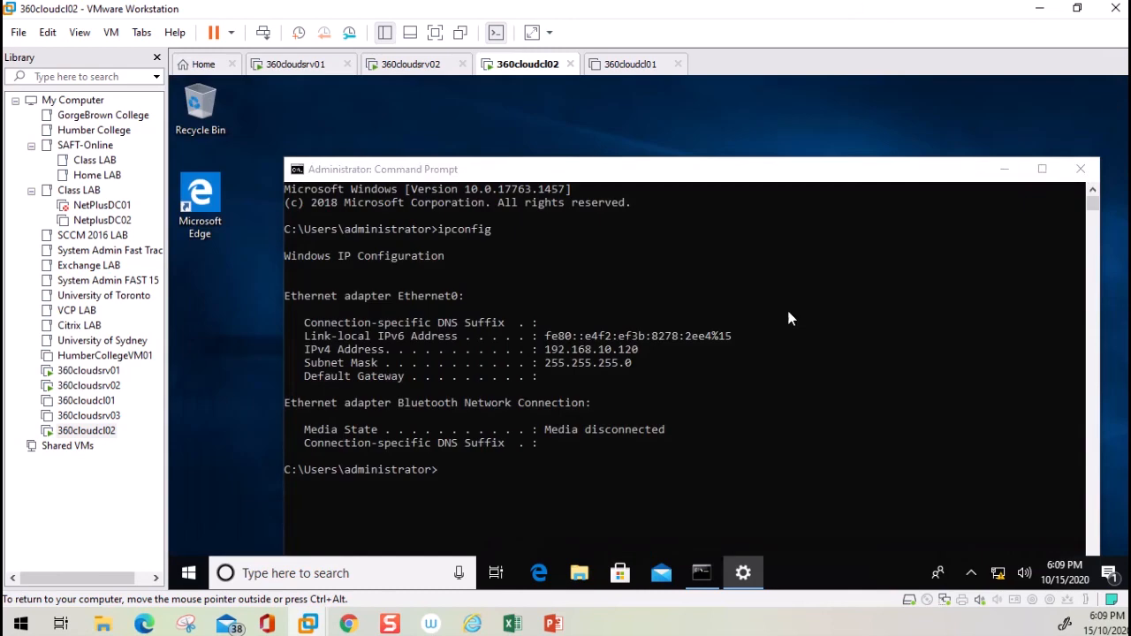
- Open Control Panel on the client and display its network adapters through the Network and Sharing Center
{"action": "left_click", "coordinate": [190, 574]}
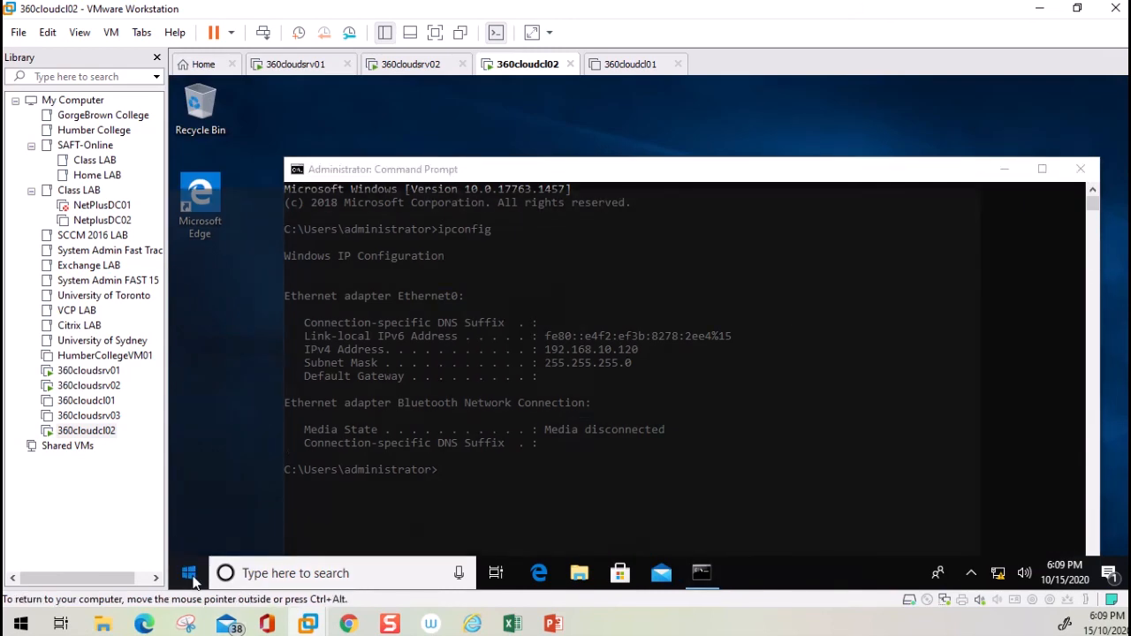
{"action": "type", "text": "c"}
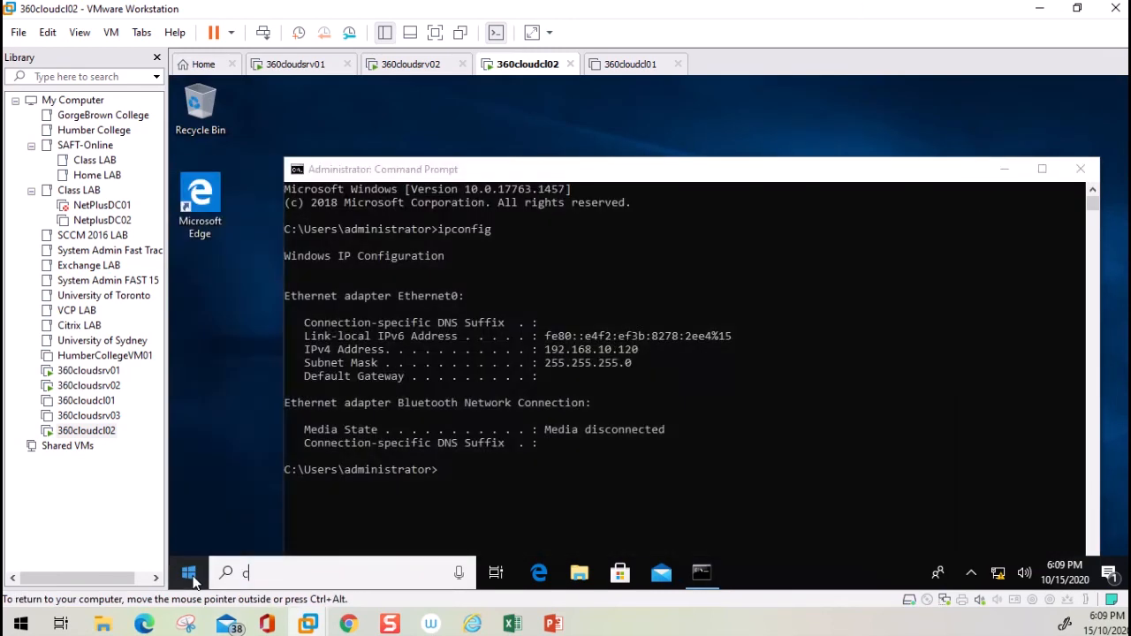
{"action": "type", "text": "on"}
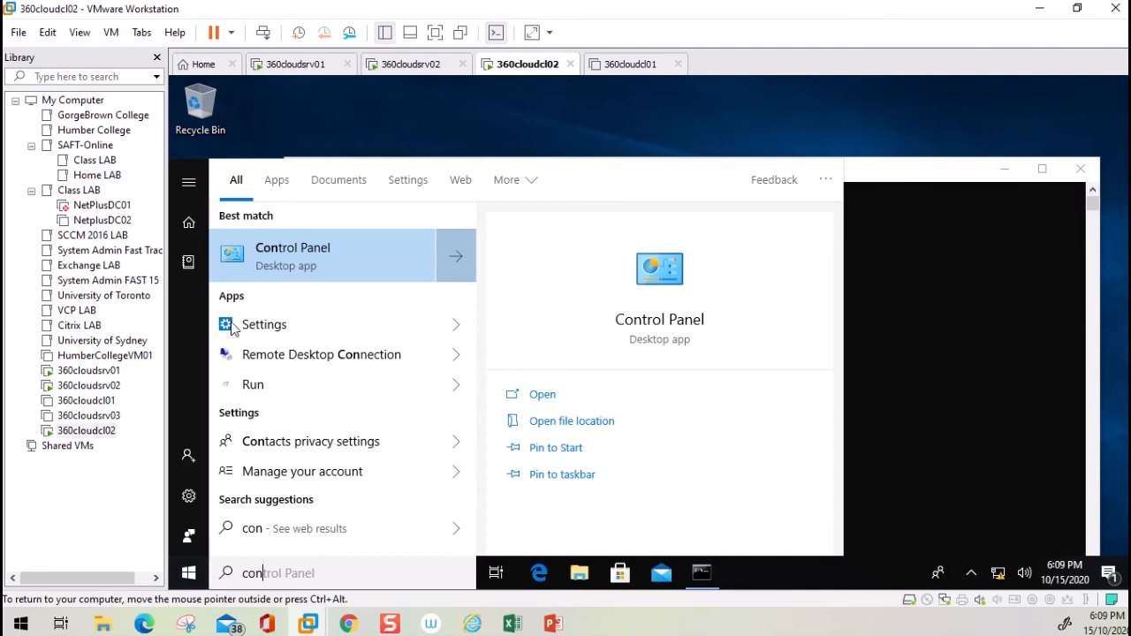
{"action": "left_click", "coordinate": [308, 248]}
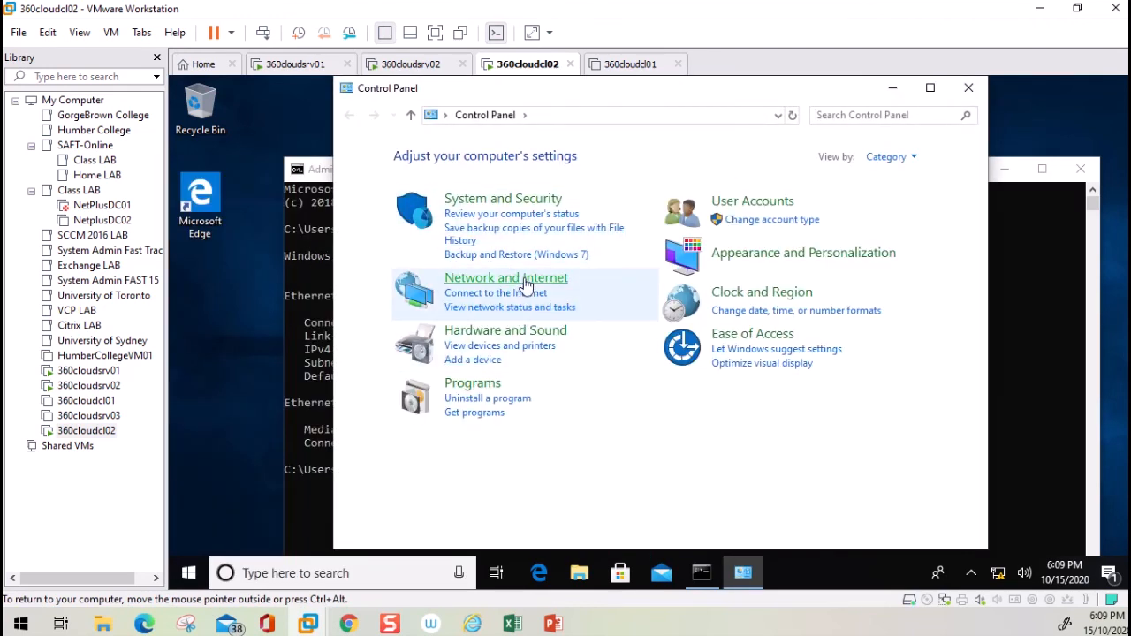
{"action": "left_click", "coordinate": [525, 279]}
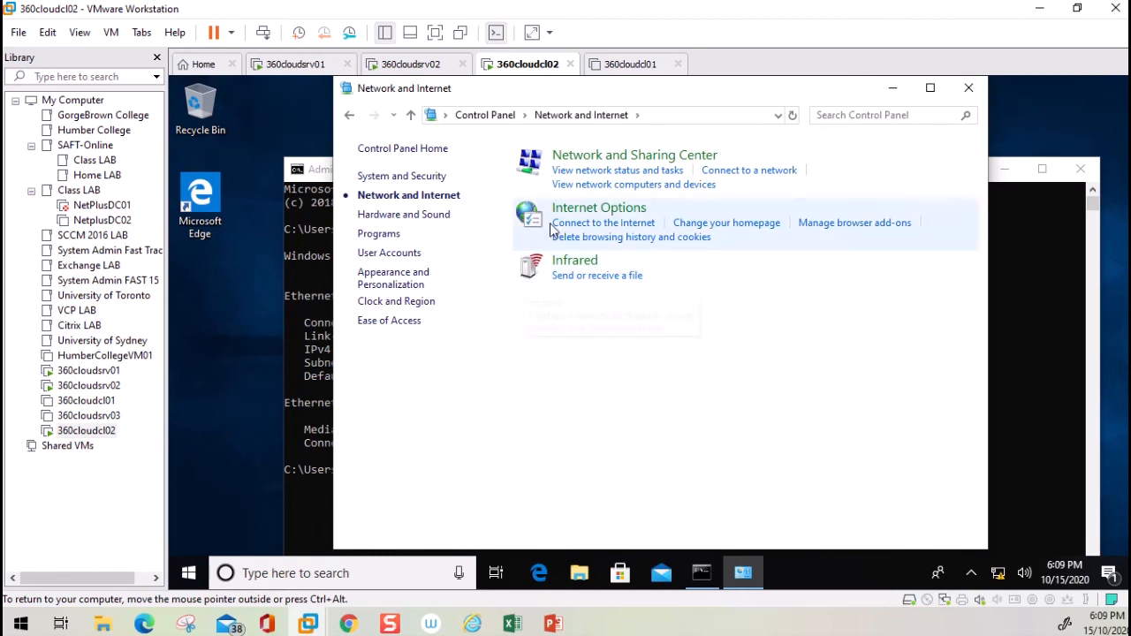
{"action": "left_click", "coordinate": [659, 158]}
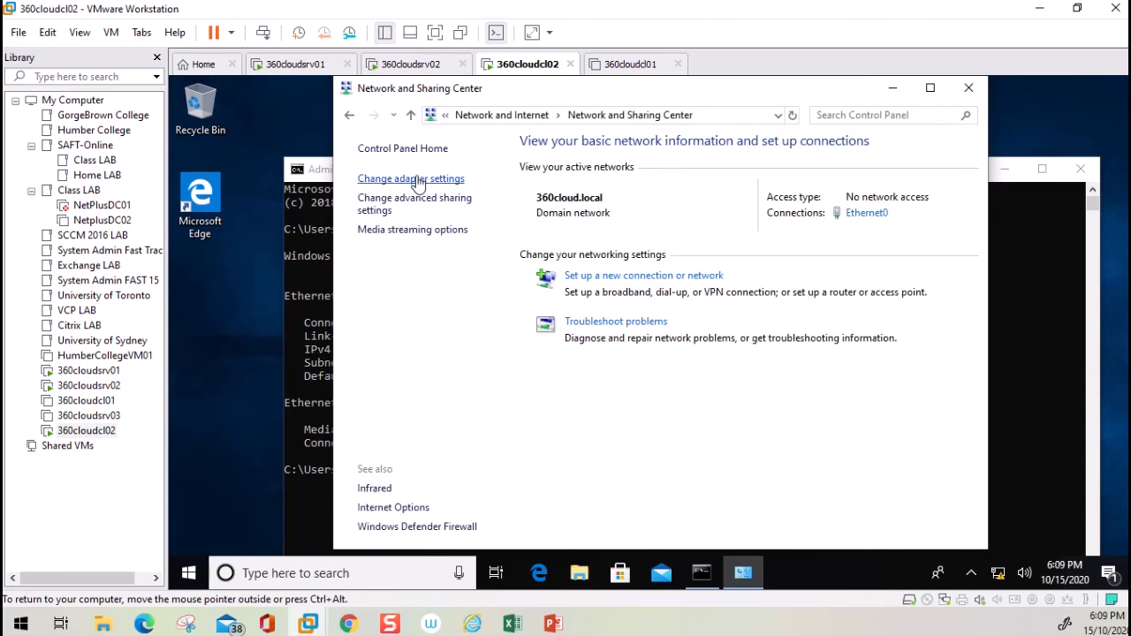
{"action": "left_click", "coordinate": [416, 179]}
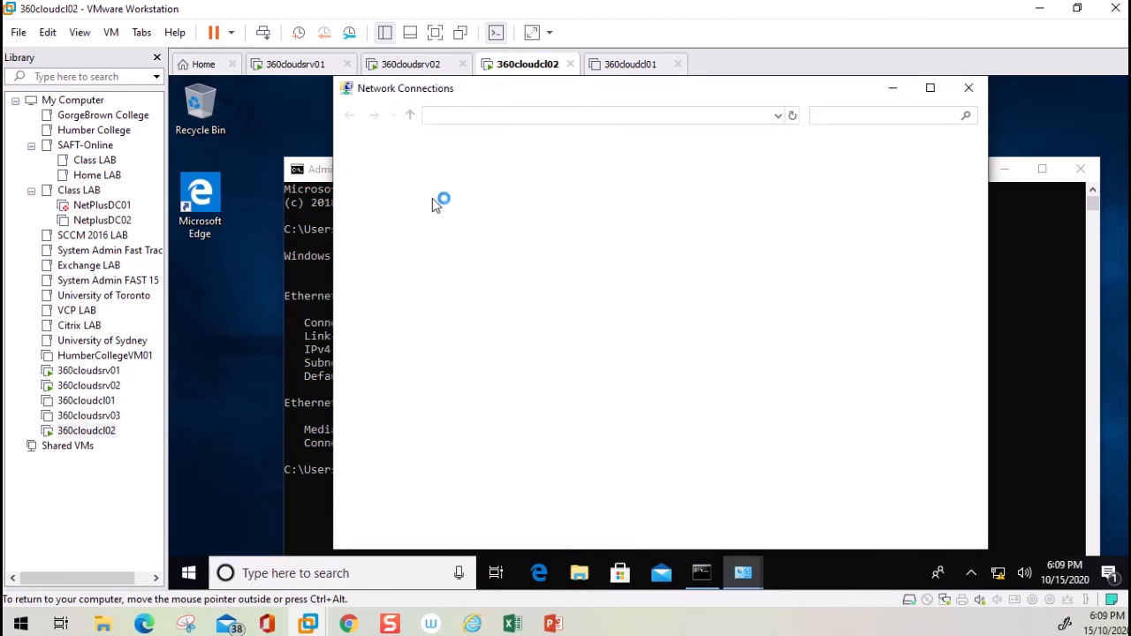
- Set the Ethernet0 adapter's IPv4 properties to obtain both the IP address and the DNS server address automatically
{"action": "double_click", "coordinate": [605, 185]}
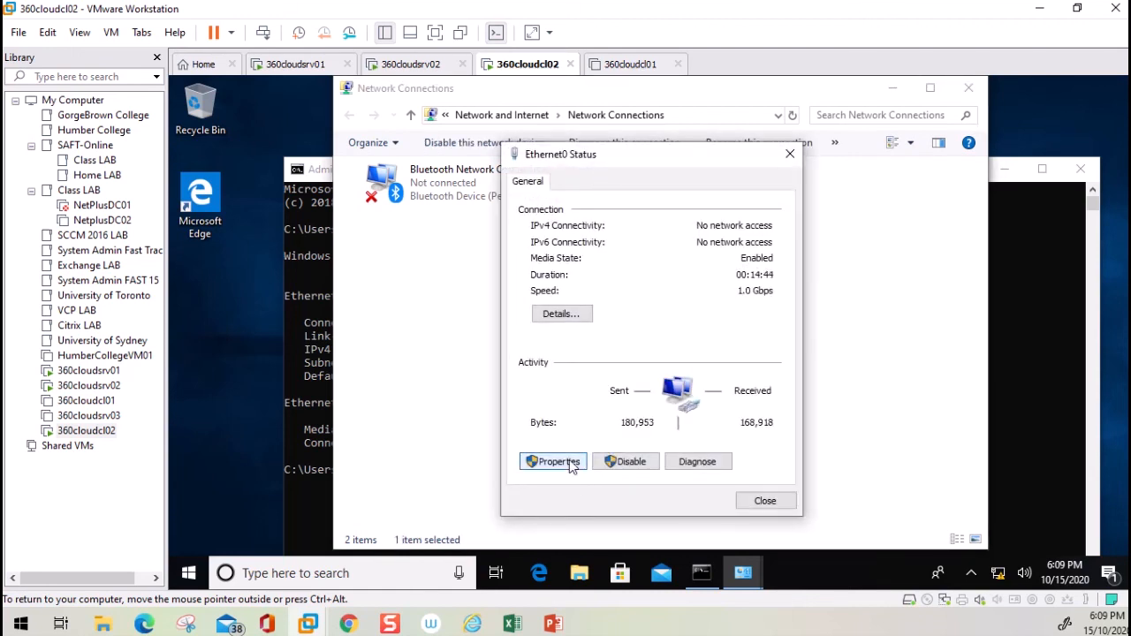
{"action": "left_click", "coordinate": [571, 462]}
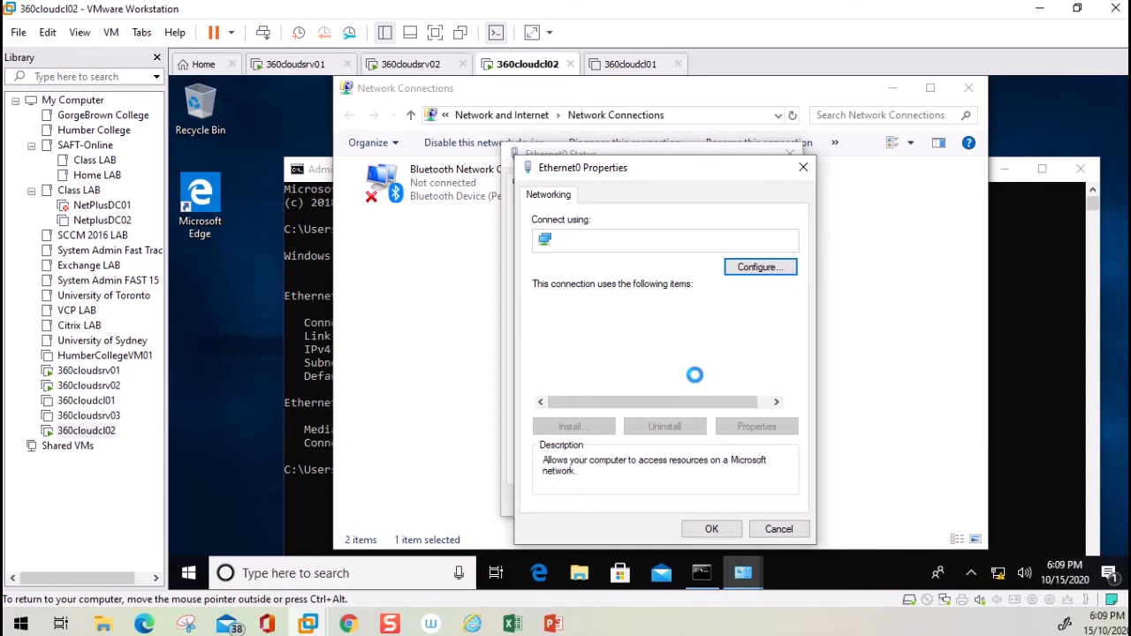
{"action": "left_click_drag", "start_coordinate": [789, 349], "coordinate": [783, 352]}
{"action": "double_click", "coordinate": [689, 345]}
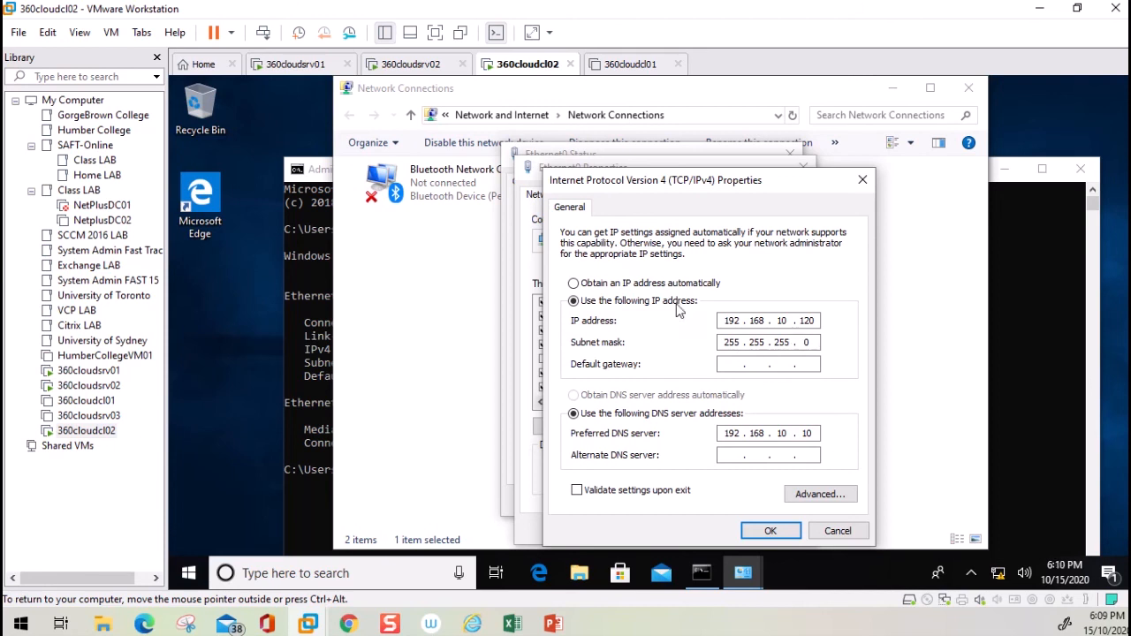
{"action": "left_click", "coordinate": [637, 285]}
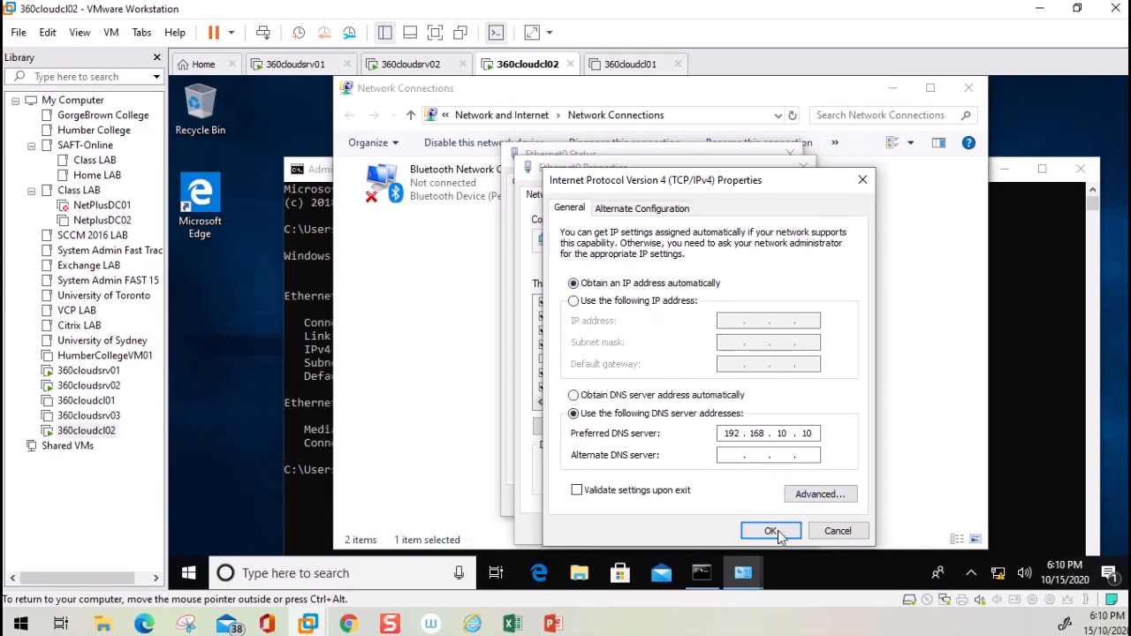
{"action": "left_click", "coordinate": [630, 398]}
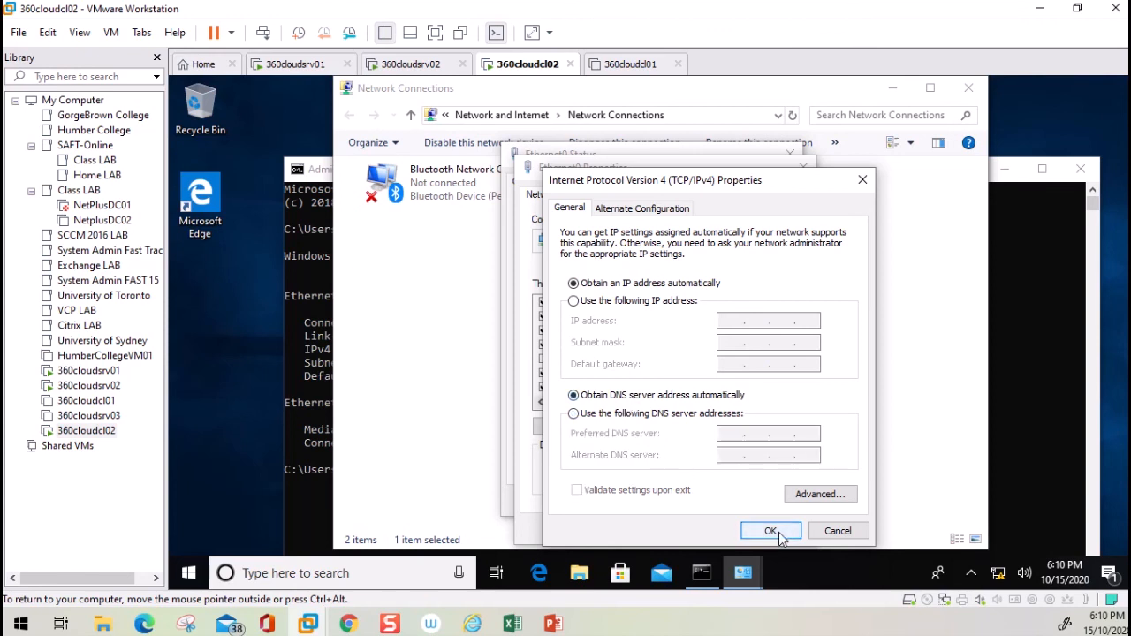
{"action": "left_click", "coordinate": [772, 532]}
{"action": "left_click", "coordinate": [720, 528]}
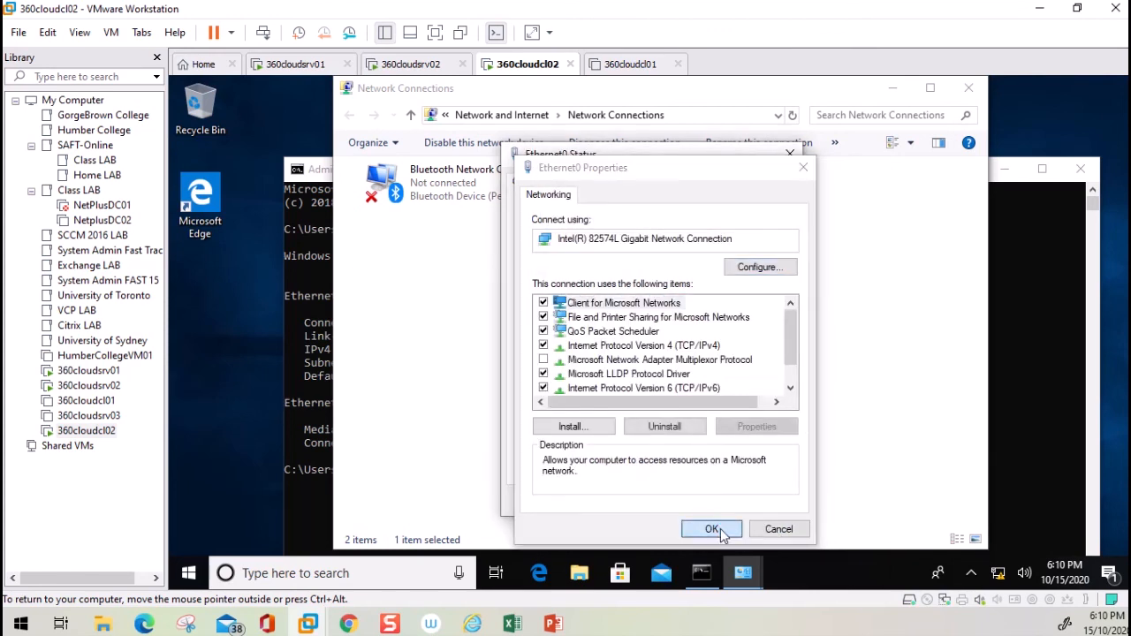
{"action": "left_click", "coordinate": [785, 500]}
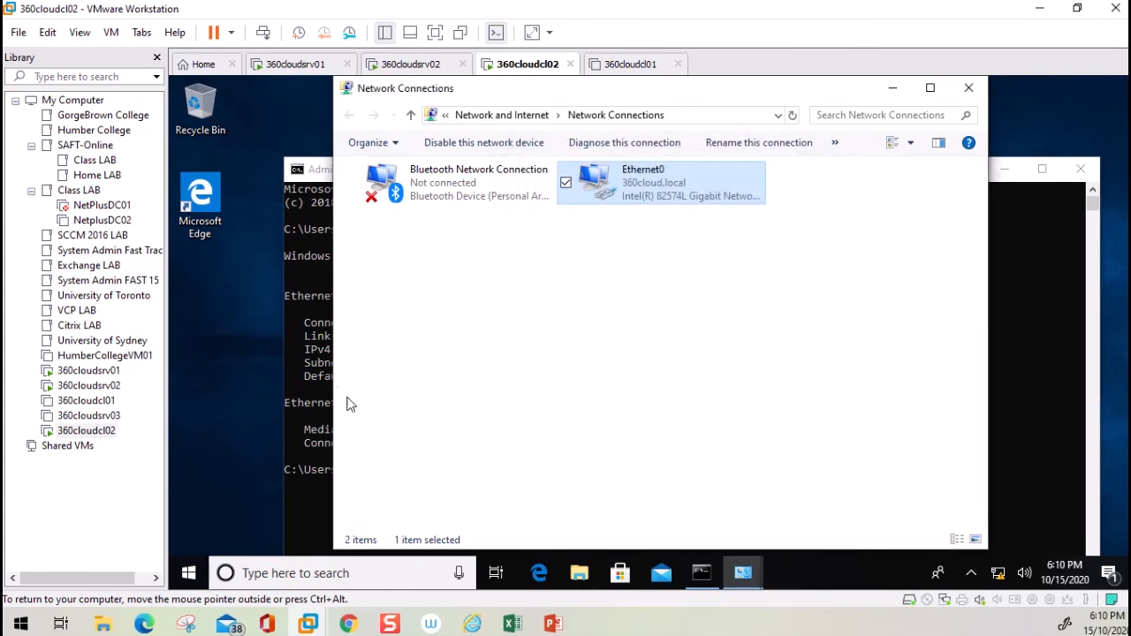
- Run ipconfig /renew in the client's Command Prompt to request an address from the DHCP server
{"action": "left_click", "coordinate": [319, 386]}
{"action": "type", "text": "ipconfig /"}
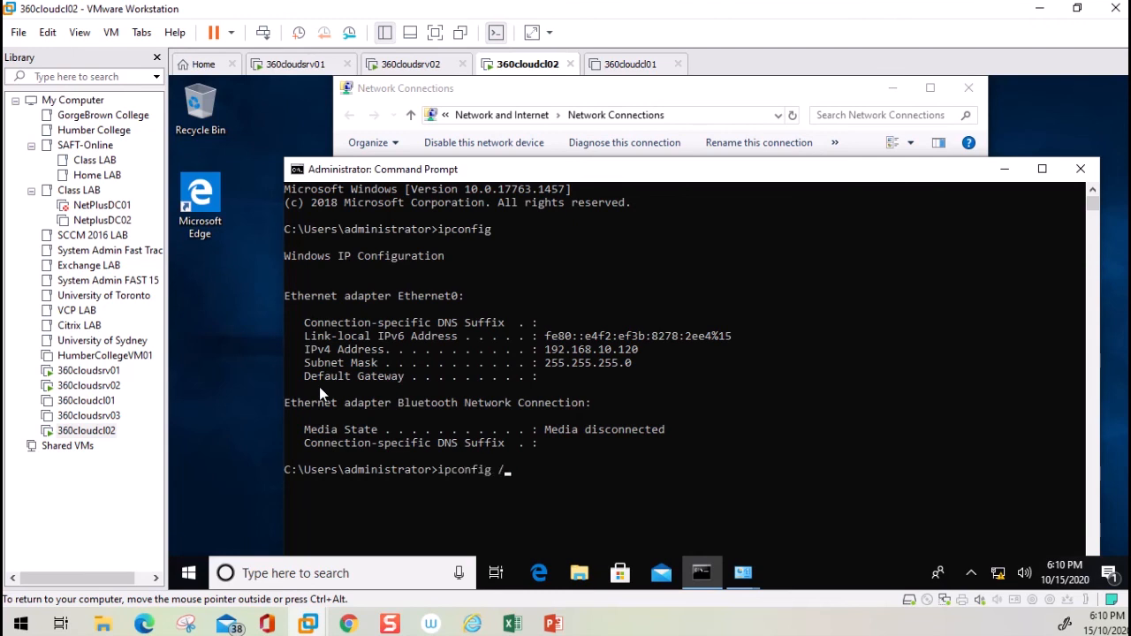
{"action": "type", "text": "renew"}
{"action": "key", "text": "Return"}
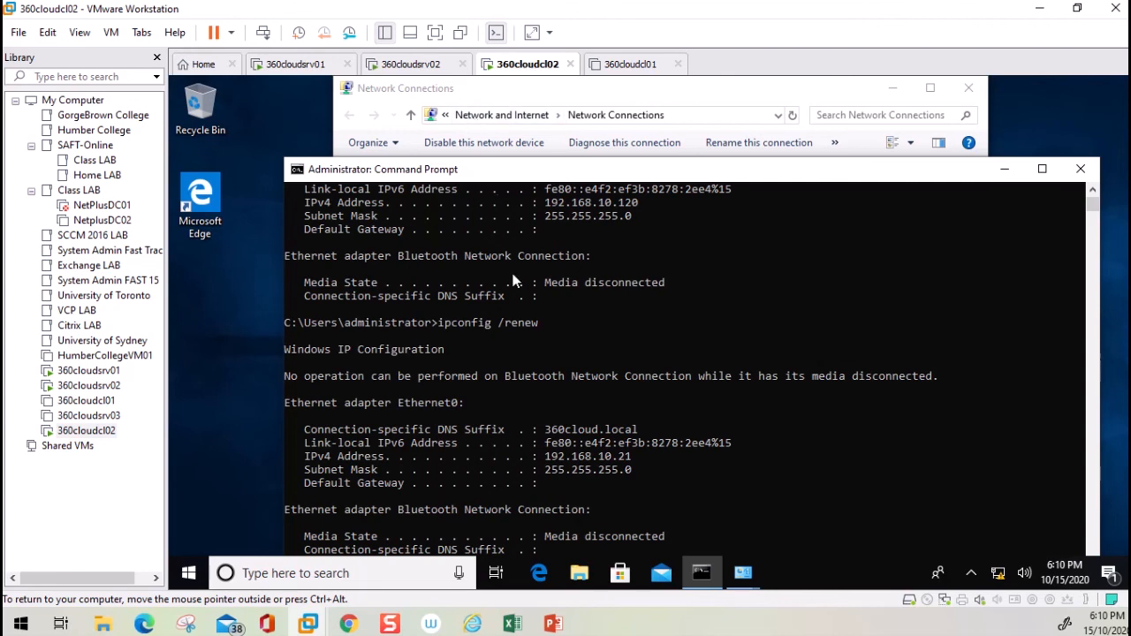
- Switch to the 360cloudsrv01 virtual machine and refresh the address leases of the 192.168.10.0 scope
{"action": "left_click", "coordinate": [311, 65]}
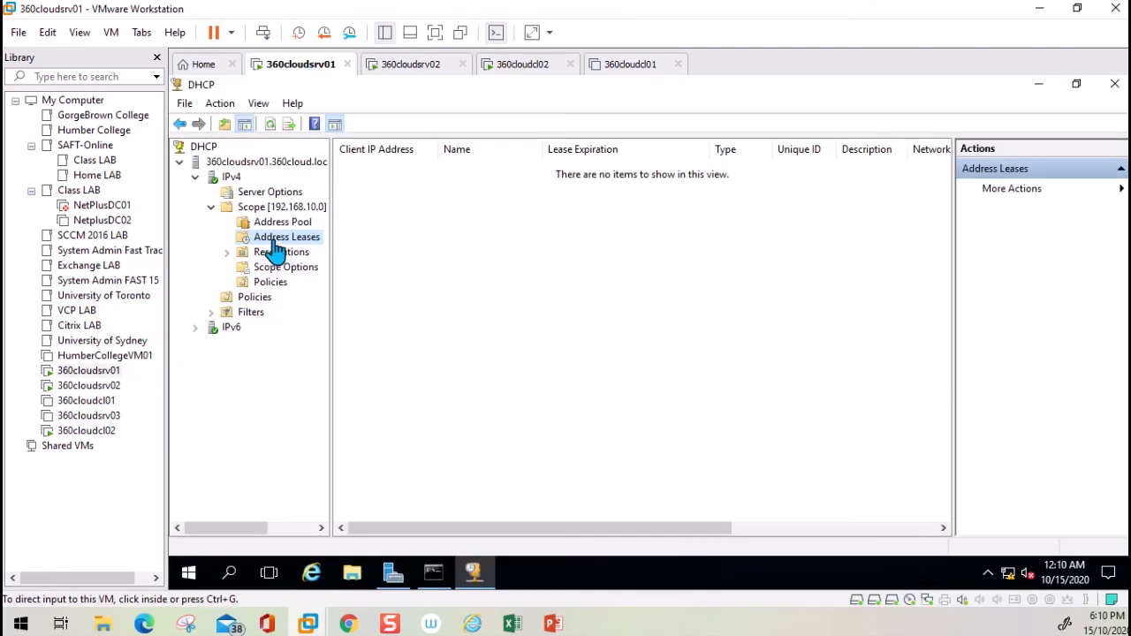
{"action": "left_click", "coordinate": [270, 126]}
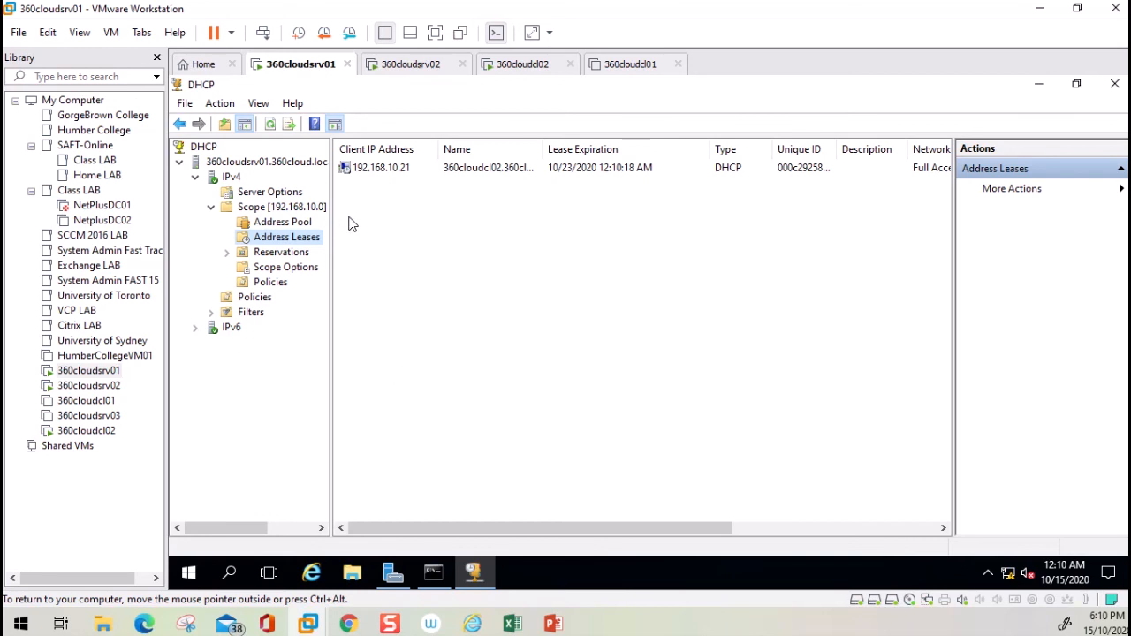
- Check the VMnet1 and VMnet8 settings for the local DHCP service in the Virtual Network Editor, and close it without changes
{"action": "left_click", "coordinate": [53, 34]}
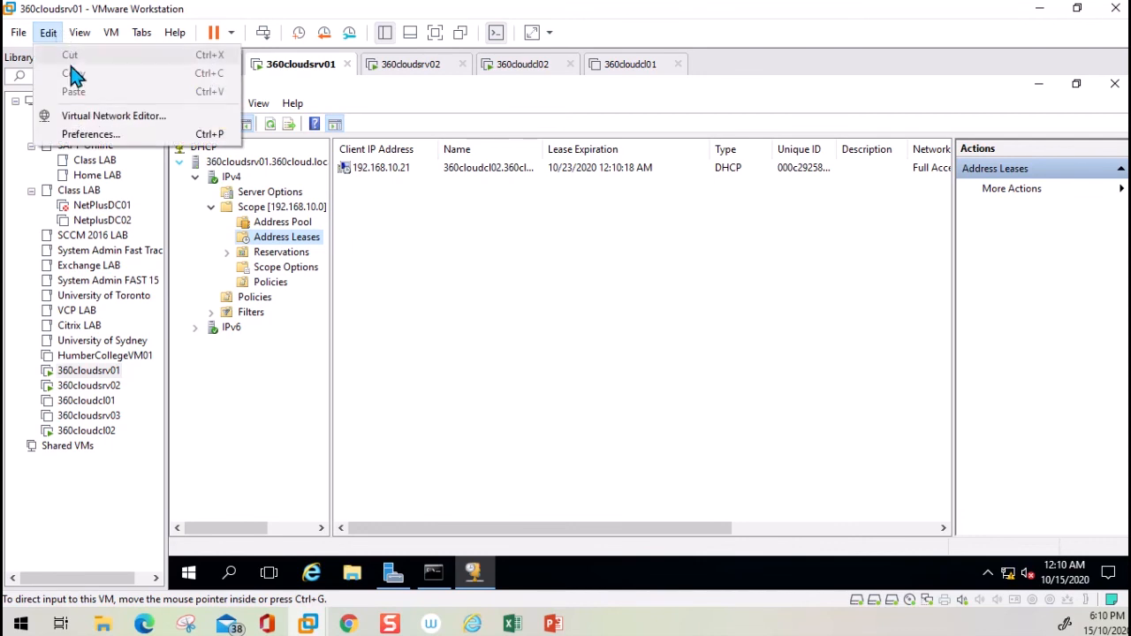
{"action": "left_click", "coordinate": [118, 122]}
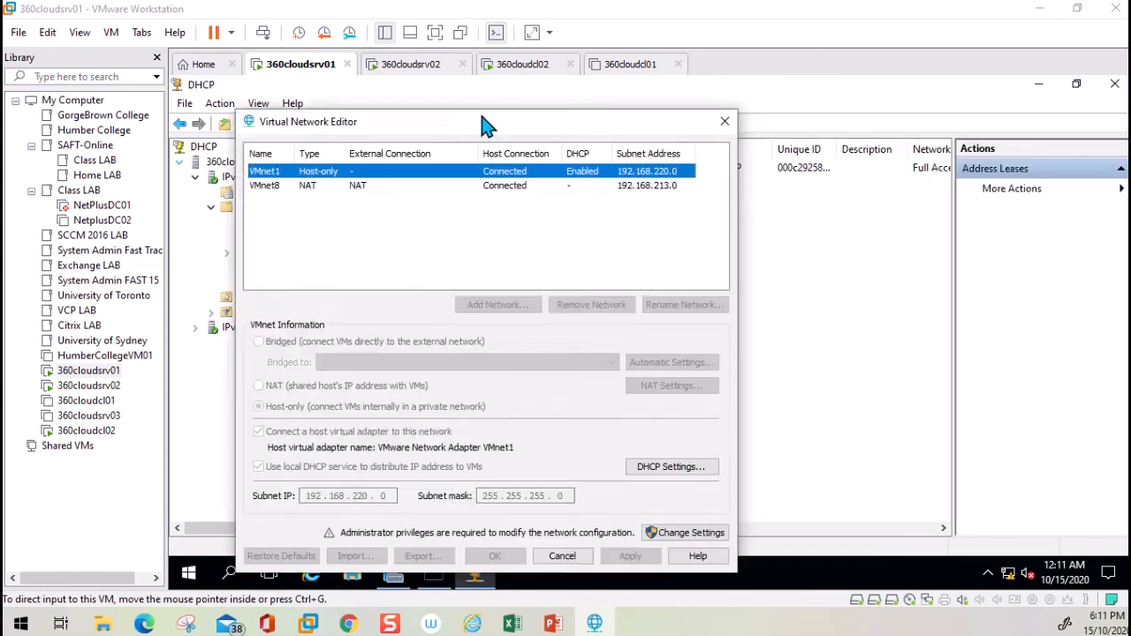
{"action": "left_click_drag", "start_coordinate": [737, 122], "coordinate": [525, 38]}
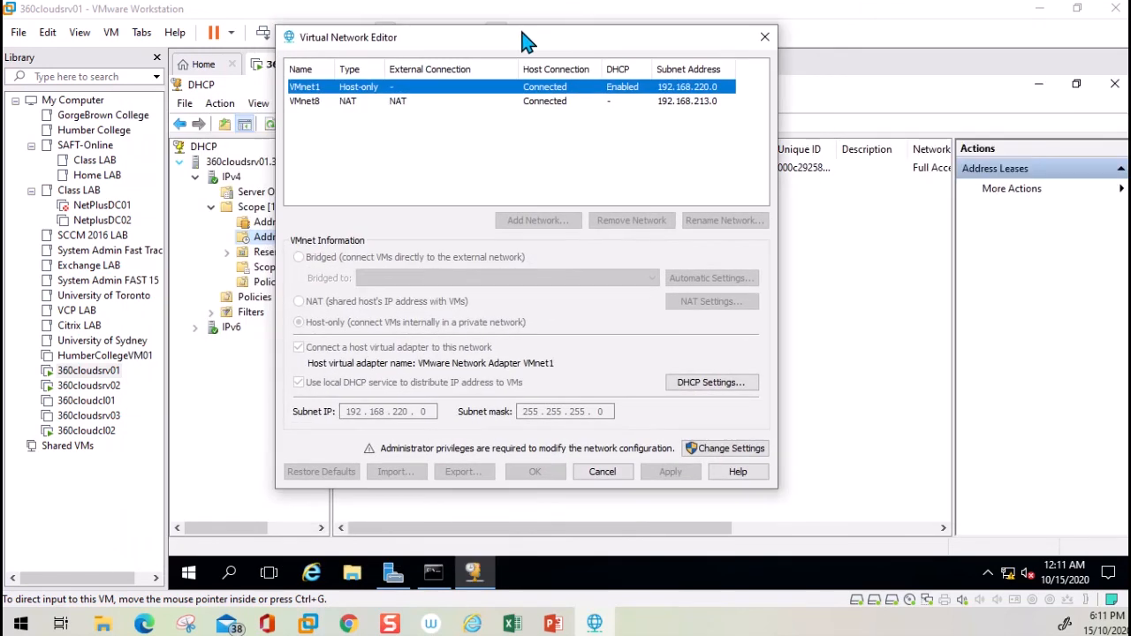
{"action": "left_click", "coordinate": [354, 102]}
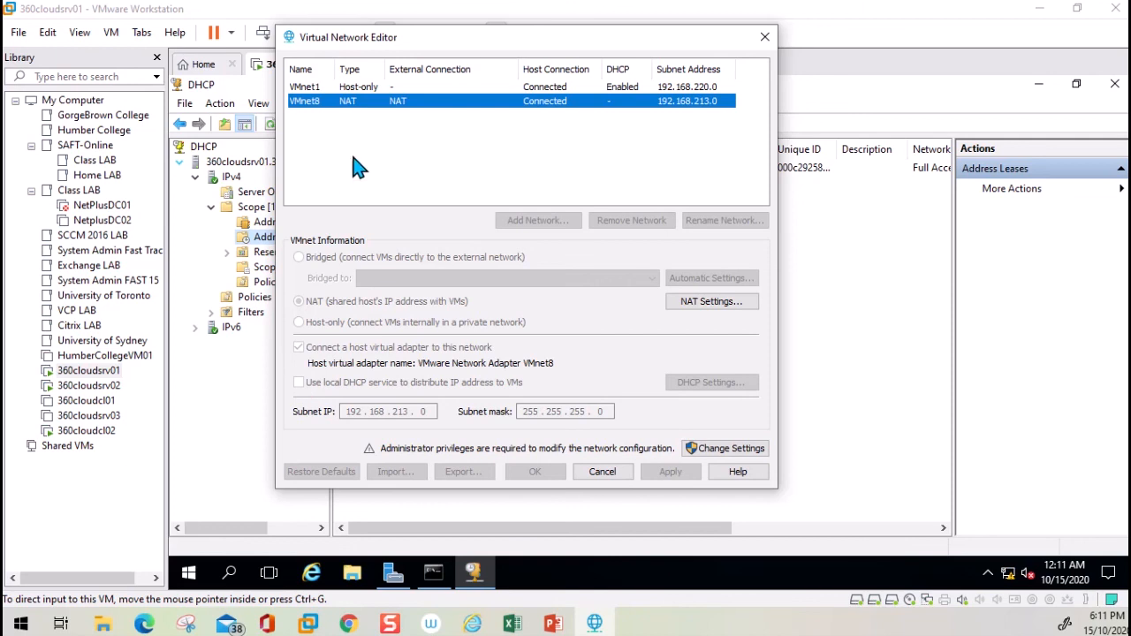
{"action": "left_click", "coordinate": [358, 88]}
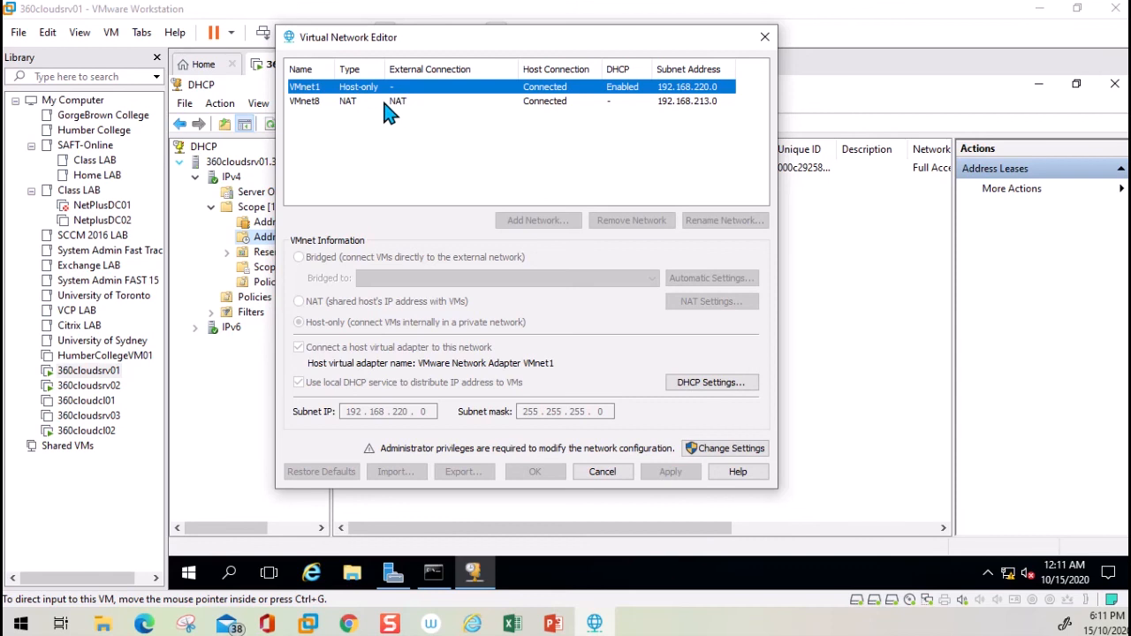
{"action": "left_click", "coordinate": [384, 103]}
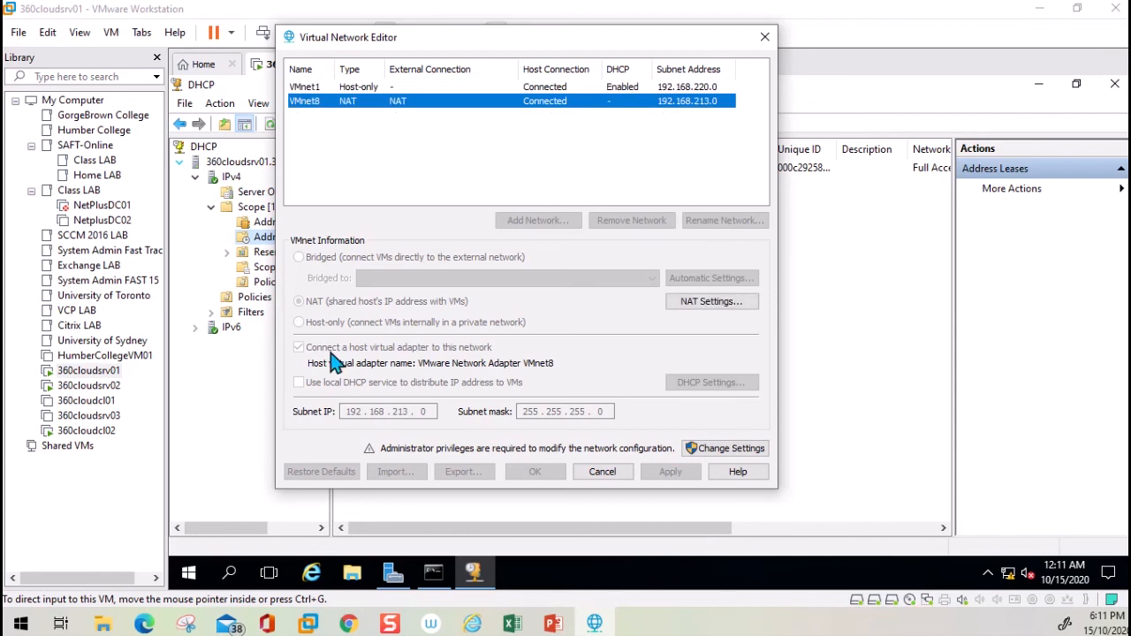
{"action": "left_click", "coordinate": [602, 472]}
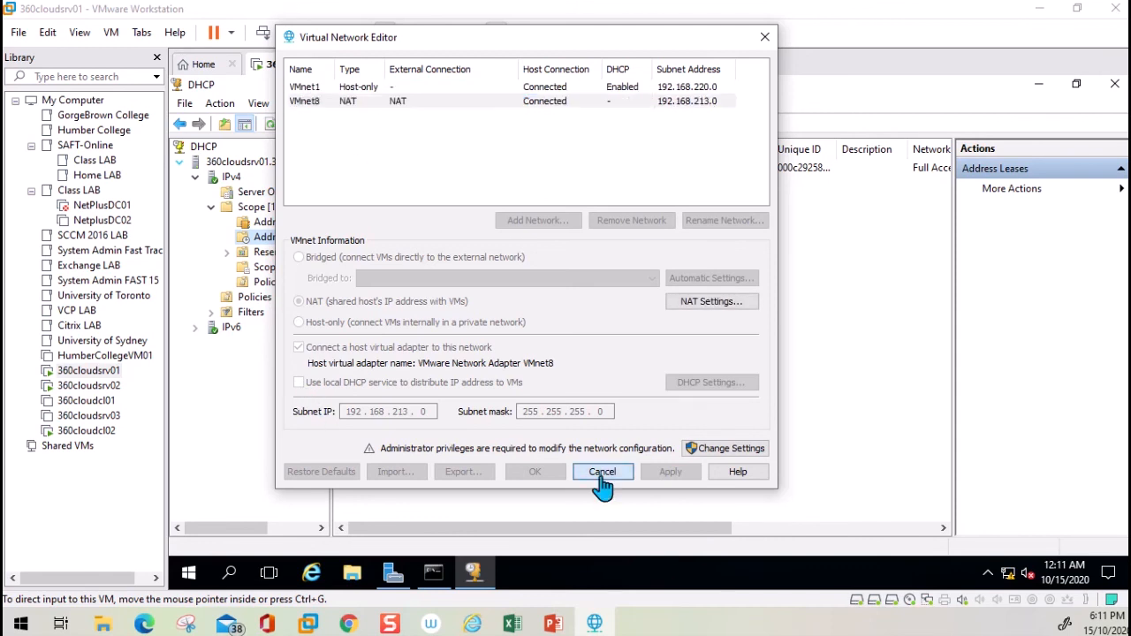